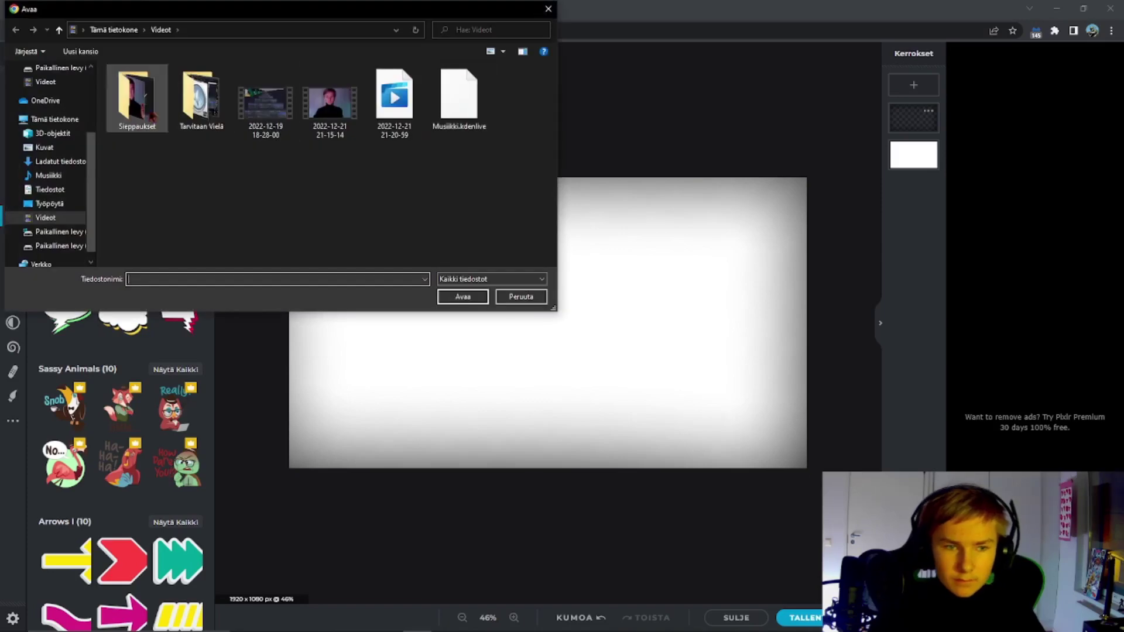
# Add the photo of the person holding a screwdriver from the Sieppaukset folder as a new image layer
pyautogui.doubleClick(138, 120)
pyautogui.click(140, 118)
pyautogui.click(462, 297)
pyautogui.moveTo(524, 321); pyautogui.dragTo(530, 320)
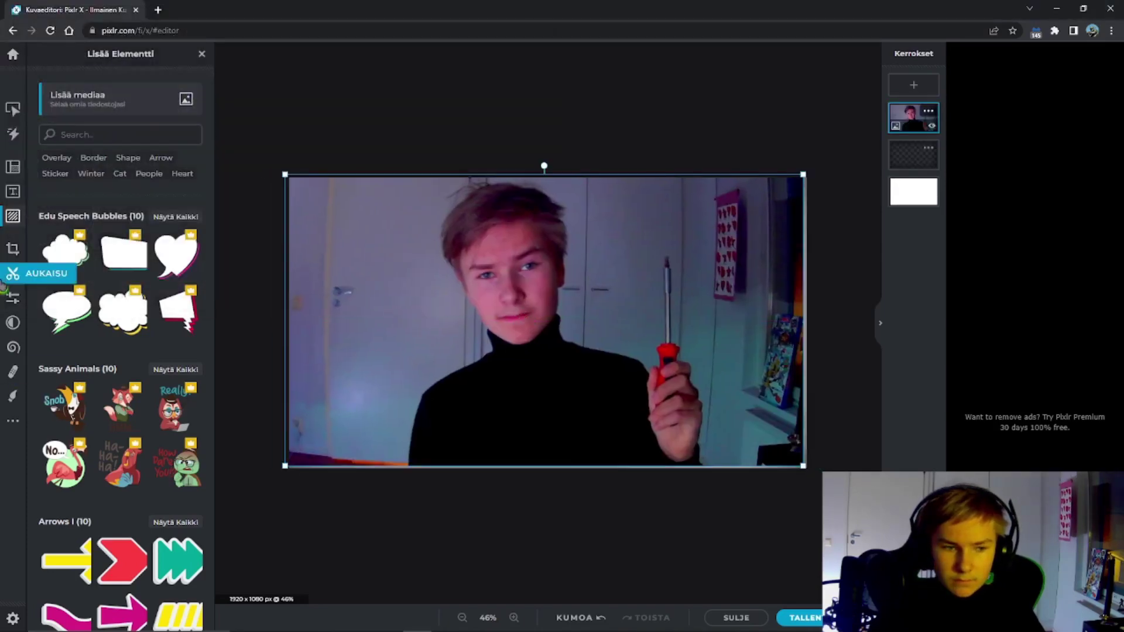
# Remove the wall areas behind the person with the cutout wand at tolerance 32
pyautogui.click(13, 274)
pyautogui.click(87, 137)
pyautogui.click(363, 252)
pyautogui.click(602, 289)
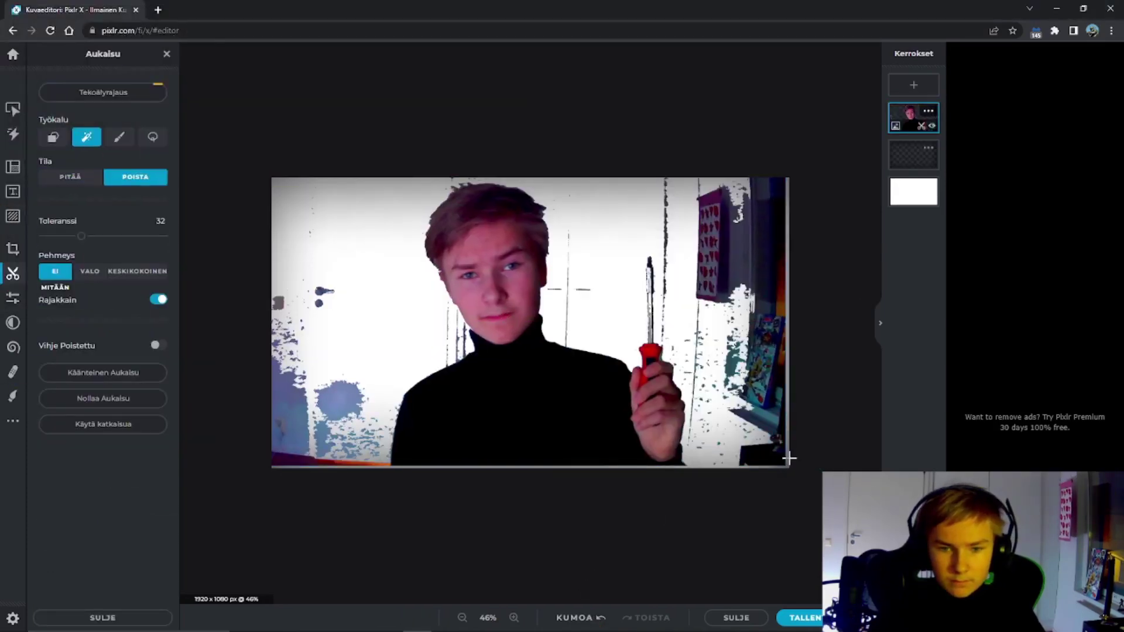
# Lasso away the leftover background lines between the person's cheek, neck and shoulder
pyautogui.scroll(4, 471, 327)
pyautogui.click(153, 137)
pyautogui.scroll(3, 415, 265)
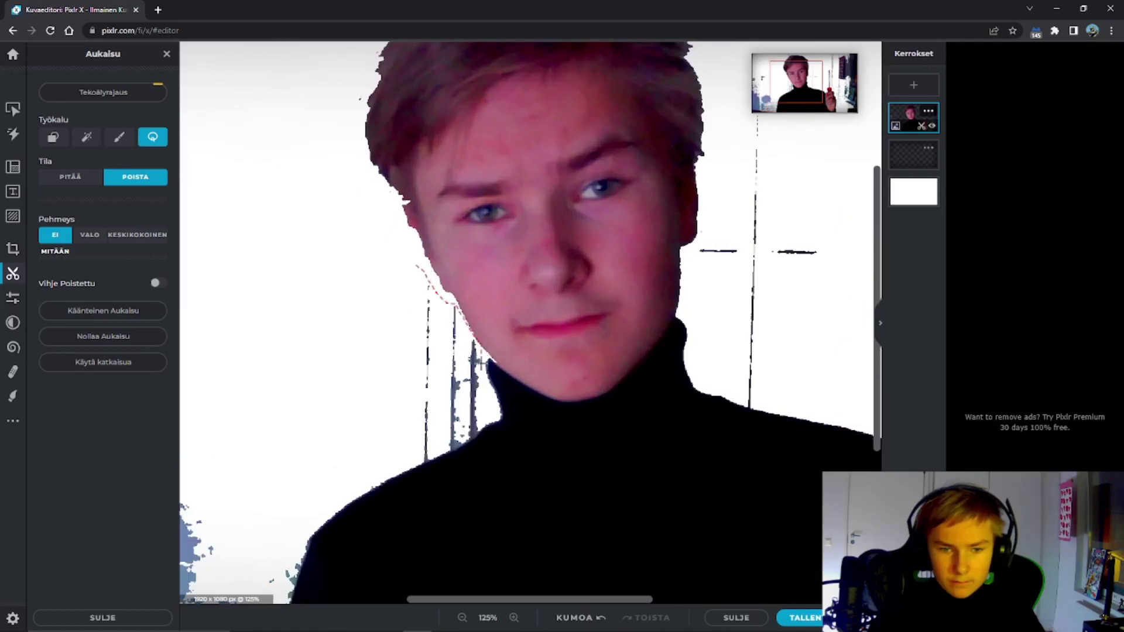
pyautogui.moveTo(421, 294); pyautogui.dragTo(413, 464)
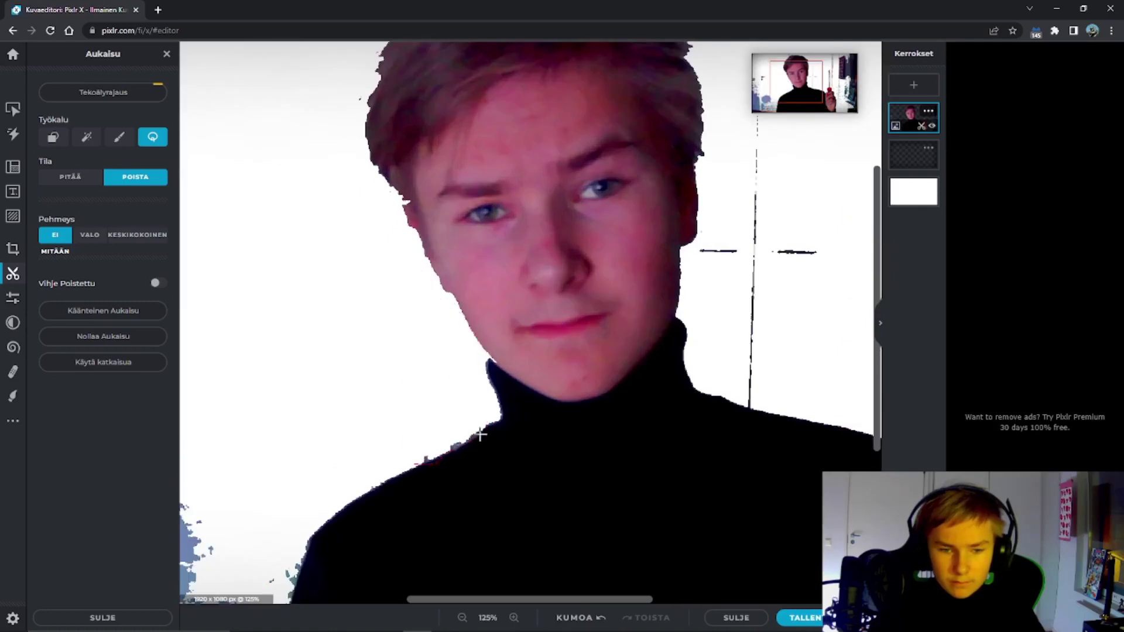
# Lasso away the background lines between the head and the screwdriver, continuing around the screwdriver tip
pyautogui.scroll(-2, 527, 421)
pyautogui.moveTo(670, 358); pyautogui.dragTo(659, 314)
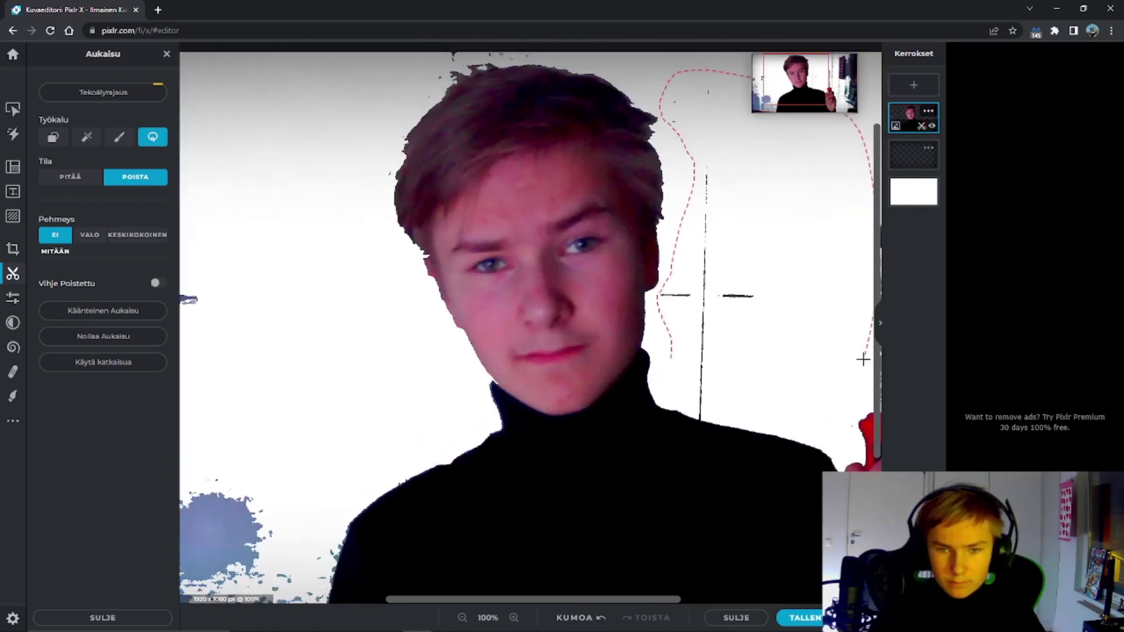
pyautogui.moveTo(684, 407); pyautogui.dragTo(672, 369)
pyautogui.scroll(-2, 709, 344)
pyautogui.click(600, 619)
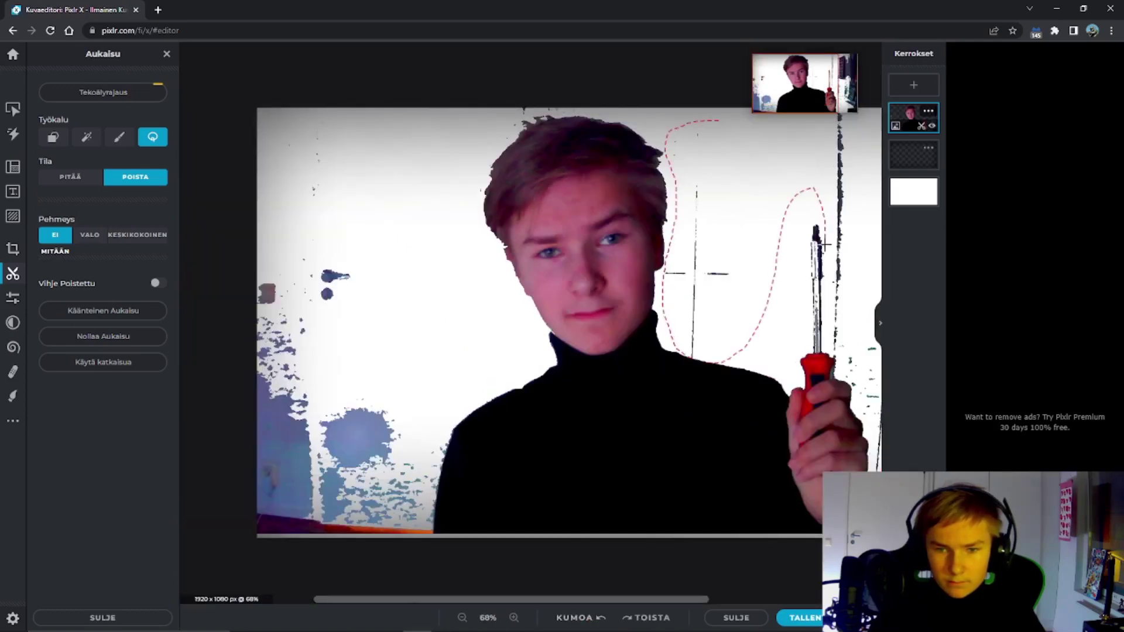
pyautogui.moveTo(827, 346); pyautogui.dragTo(710, 120)
# Lasso away the remaining background patches on both sides of the person and around the screwdriver and hand
pyautogui.scroll(-1, 591, 150)
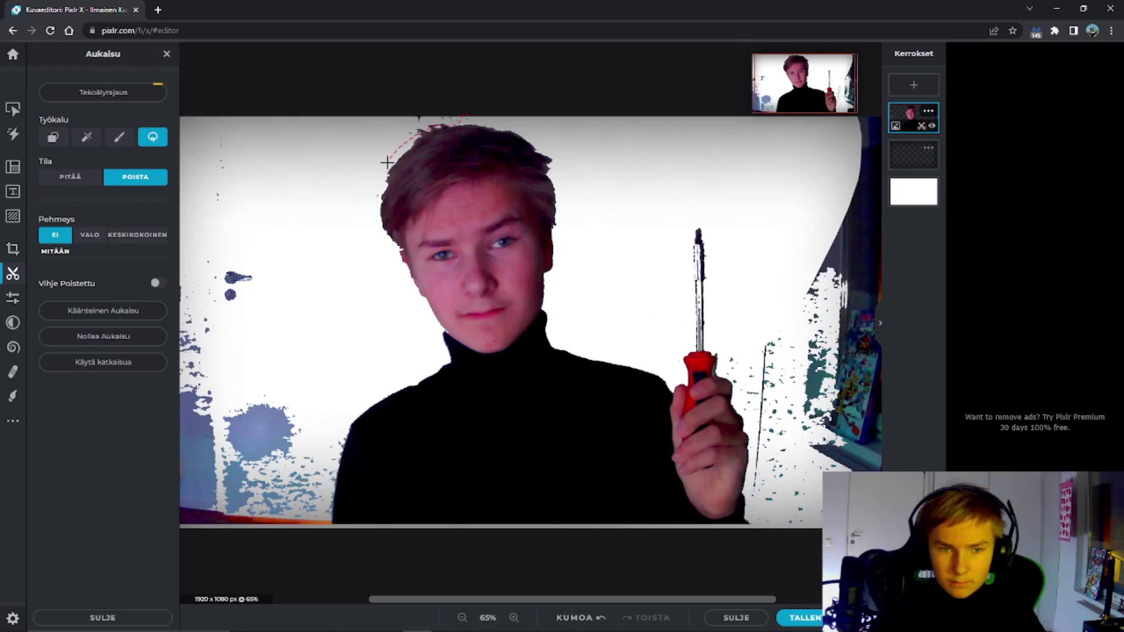
pyautogui.scroll(-2, 499, 145)
pyautogui.moveTo(658, 269); pyautogui.dragTo(674, 363)
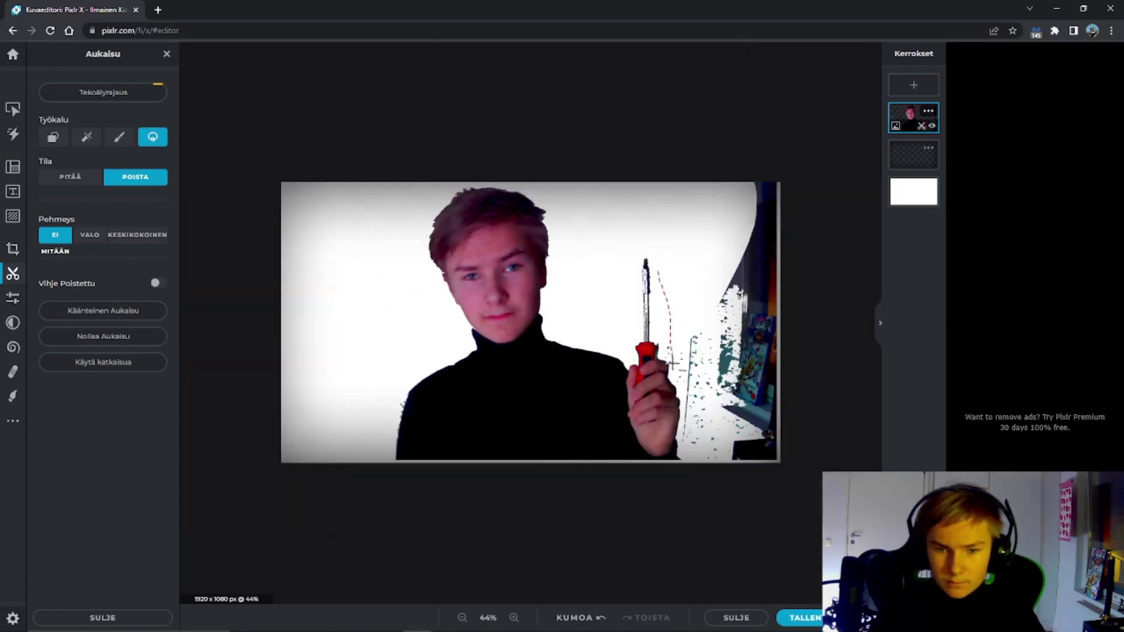
pyautogui.moveTo(622, 205); pyautogui.dragTo(668, 231)
pyautogui.scroll(2, 762, 408)
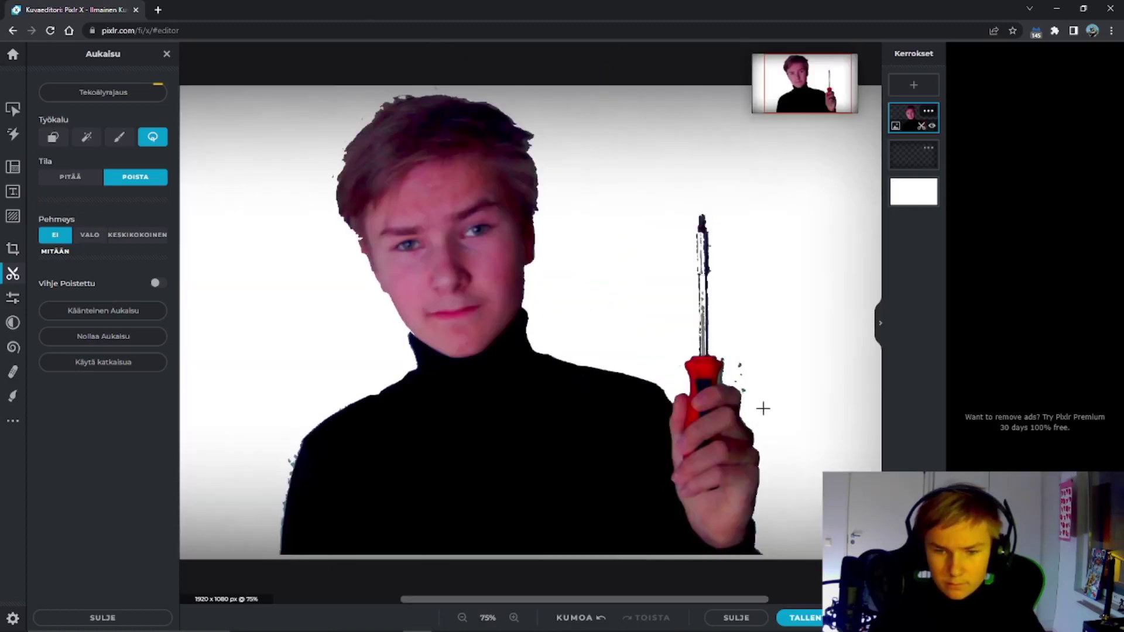
pyautogui.moveTo(756, 374); pyautogui.dragTo(753, 380)
# Trim the grey background residue beside the red screwdriver handle and above the fingers with the cutout lasso
pyautogui.scroll(5, 754, 379)
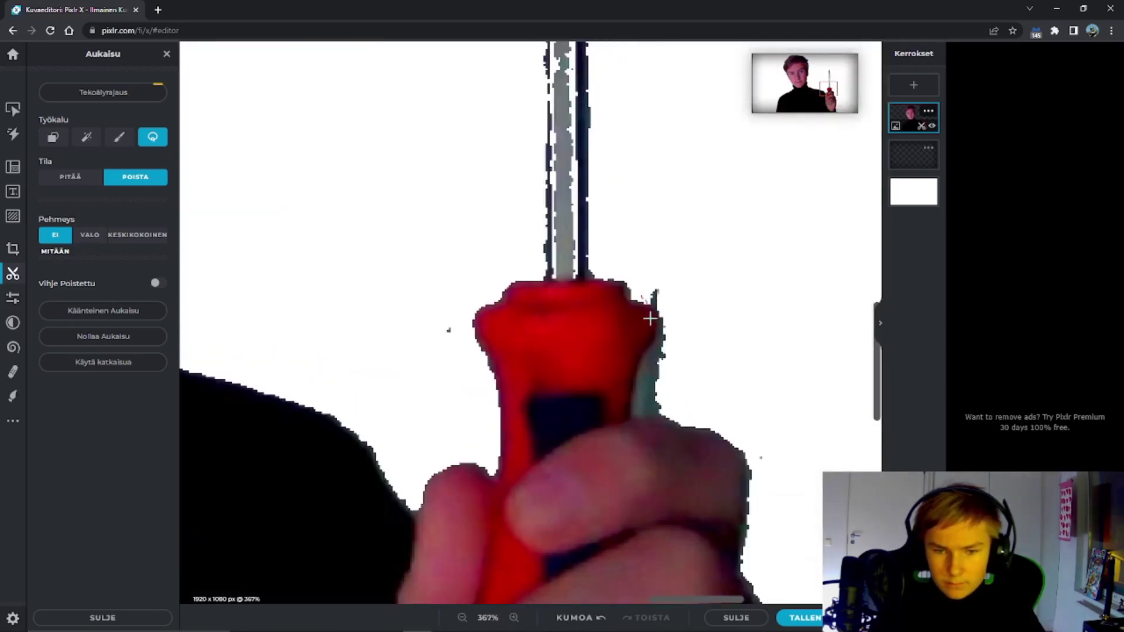
pyautogui.scroll(1, 665, 329)
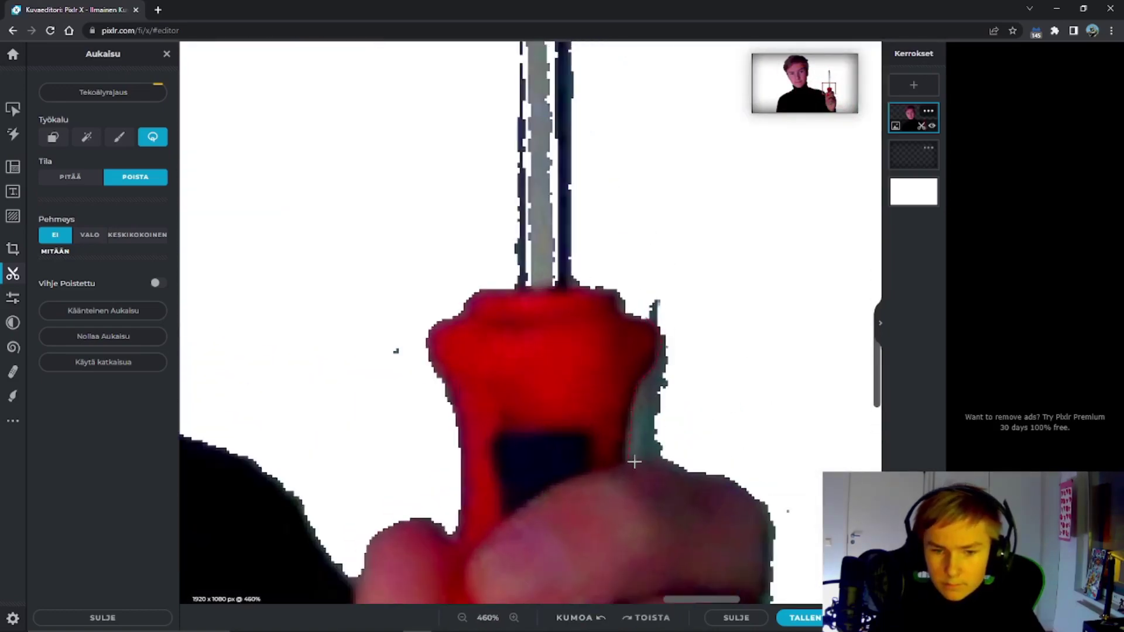
pyautogui.moveTo(647, 303); pyautogui.dragTo(648, 304)
pyautogui.scroll(-8, 567, 303)
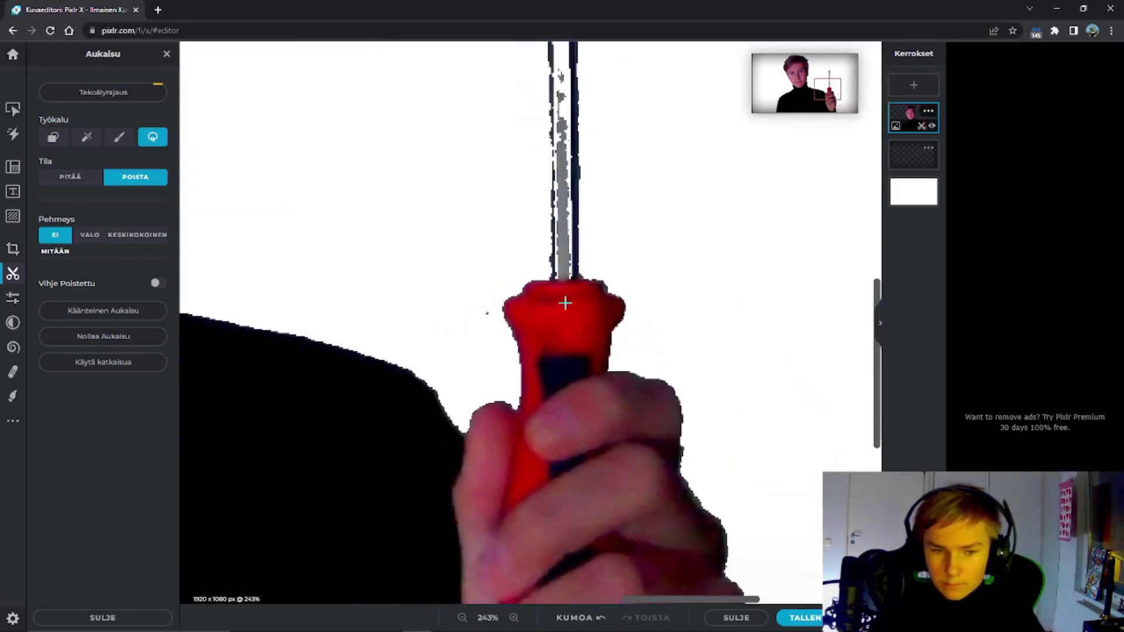
# Trim the bluish fringe along the outer edge of the black sleeve down to the bottom of the photo
pyautogui.scroll(8, 395, 194)
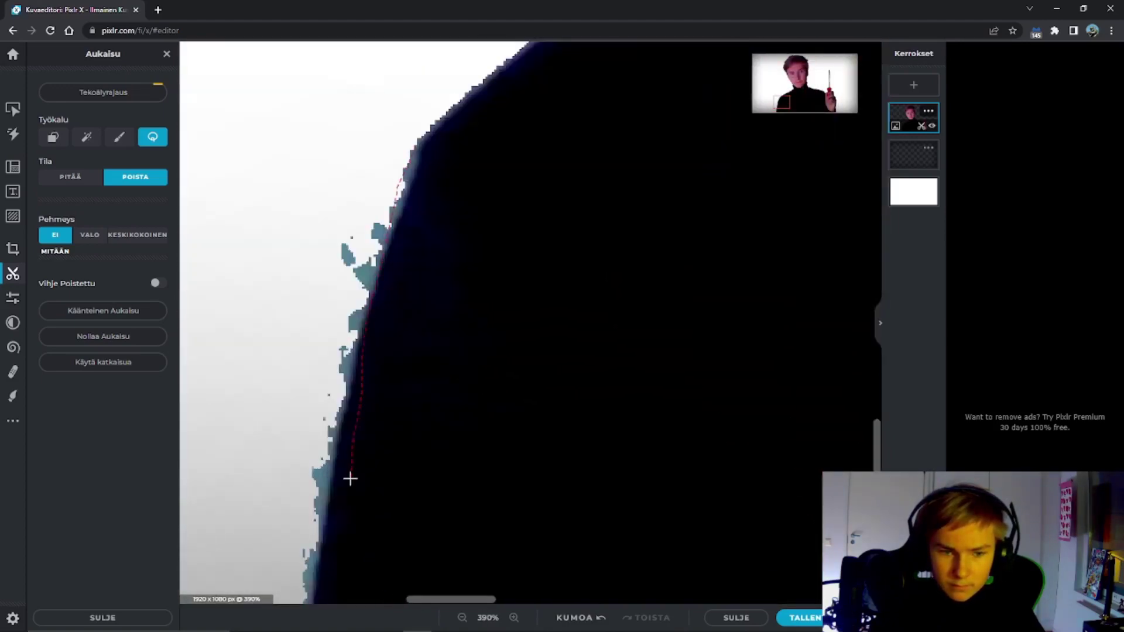
pyautogui.moveTo(416, 119); pyautogui.dragTo(418, 123)
pyautogui.scroll(-3, 379, 420)
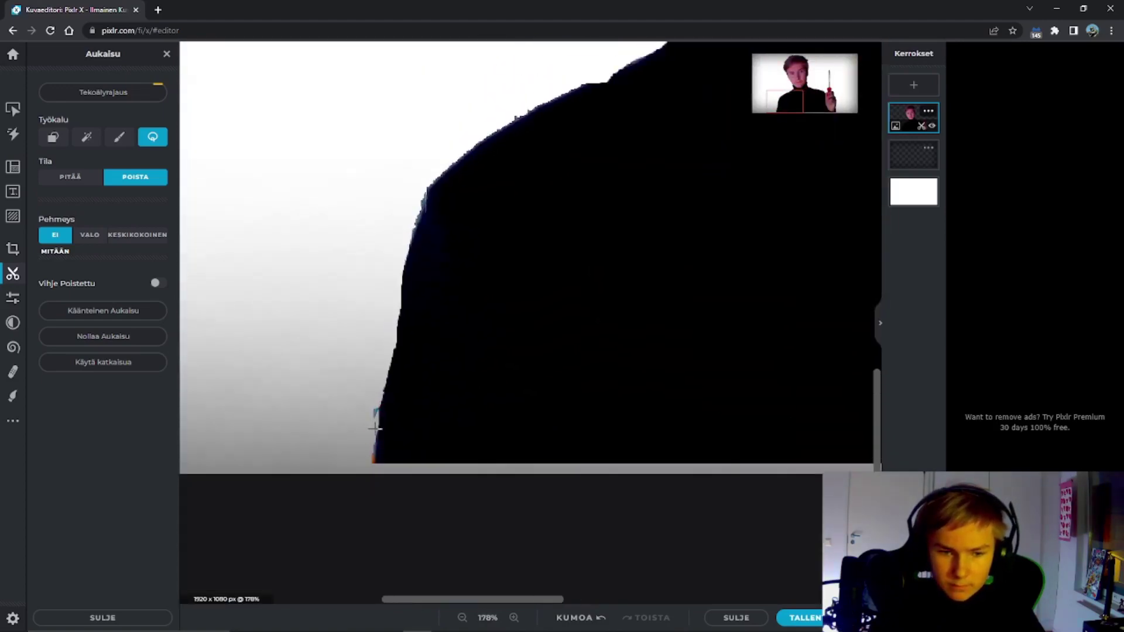
pyautogui.moveTo(365, 415); pyautogui.dragTo(367, 417)
pyautogui.scroll(-5, 422, 294)
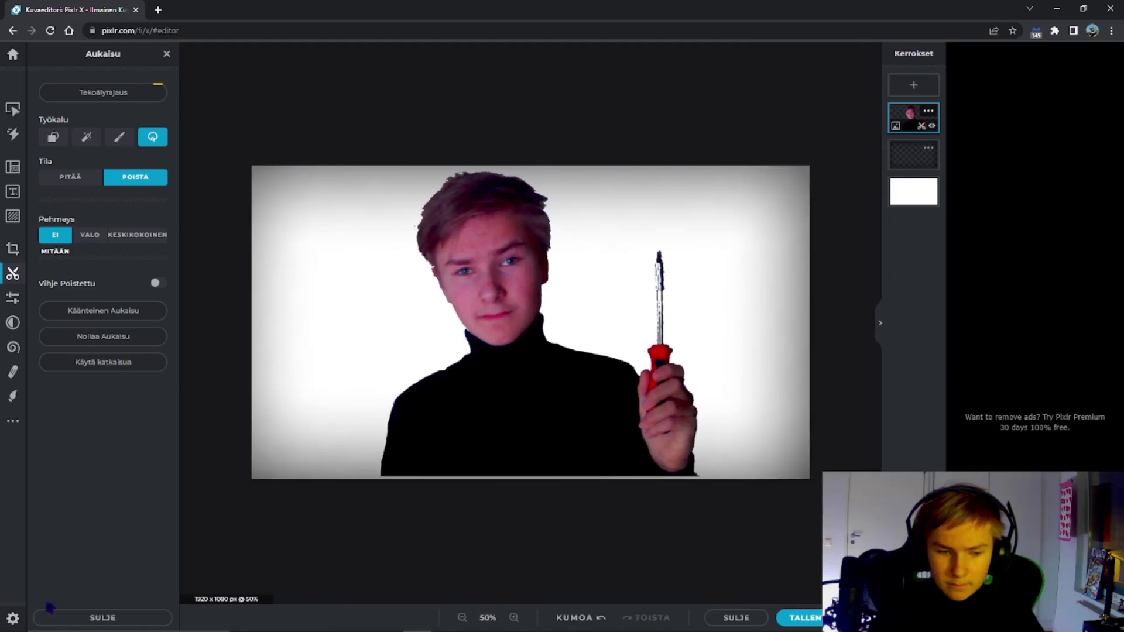
# Move the cut-out person to the left side of the canvas, flush with its bottom edge
pyautogui.click(51, 612)
pyautogui.moveTo(360, 371); pyautogui.dragTo(144, 466)
pyautogui.click(327, 529)
# Add the editor screenshot containing the "Jedin pako!" thumbnail as a new image layer
pyautogui.click(13, 217)
pyautogui.click(139, 105)
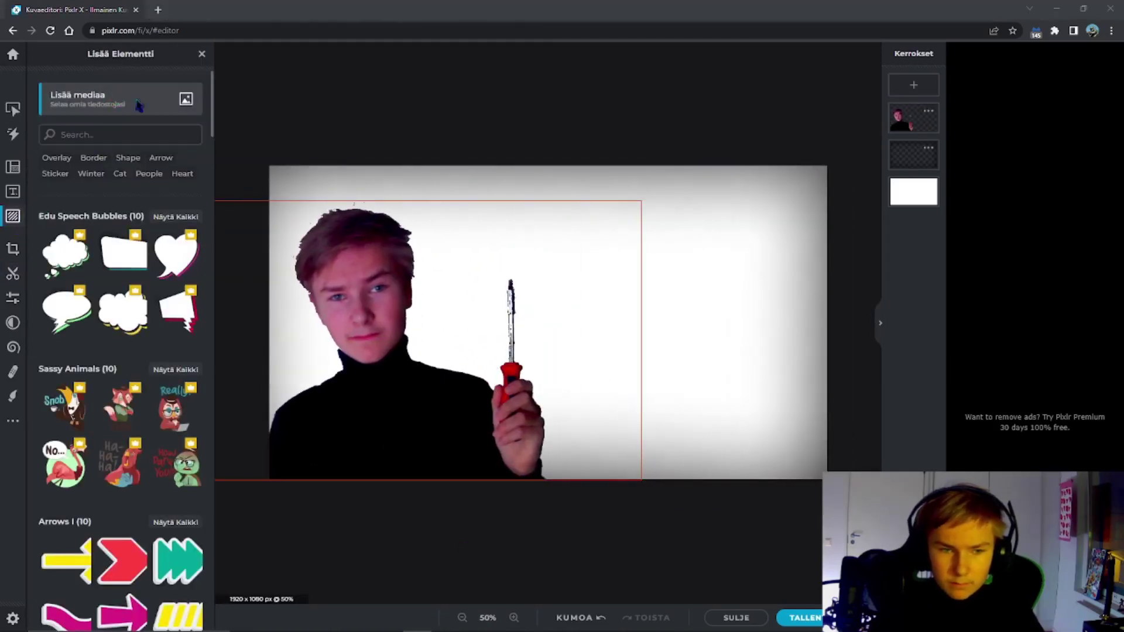
pyautogui.click(204, 120)
pyautogui.click(463, 297)
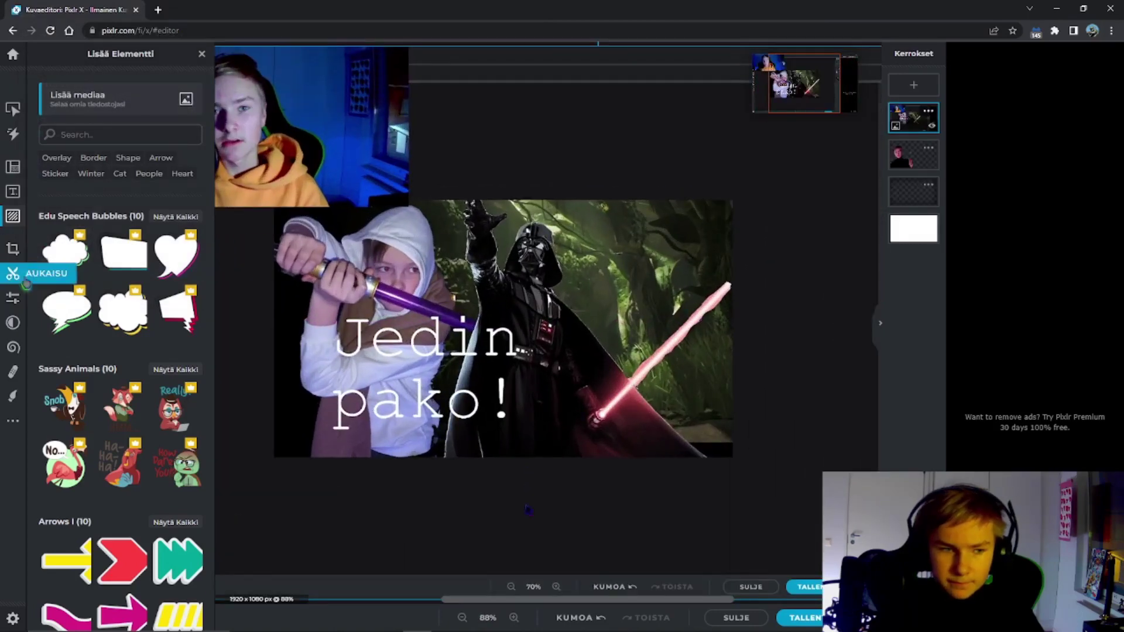
# Try removing the screenshot's dark editor background with the cutout wand at tolerance 2
pyautogui.click(13, 273)
pyautogui.click(87, 135)
pyautogui.hotkey('ctrl', 'z')
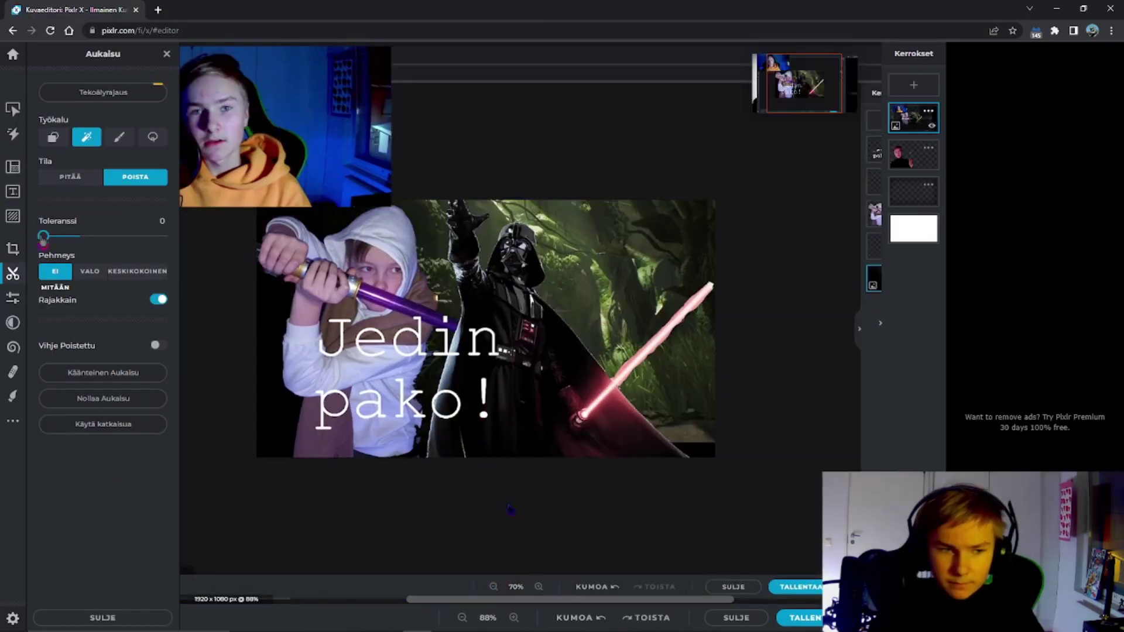
pyautogui.moveTo(47, 237); pyautogui.dragTo(46, 236)
pyautogui.click(526, 102)
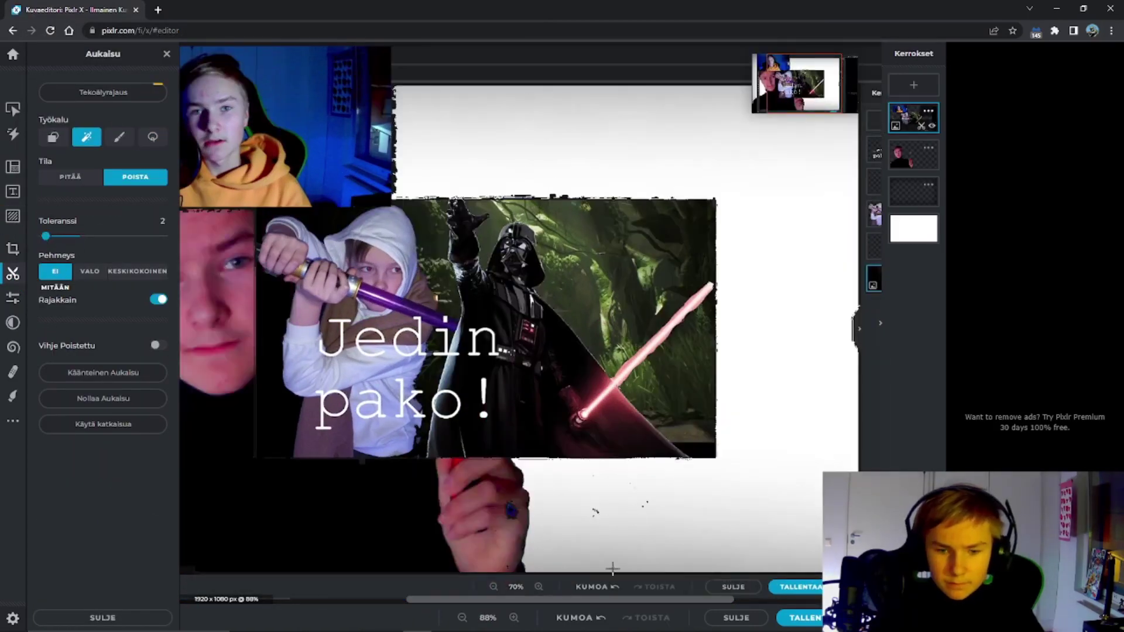
pyautogui.click(588, 620)
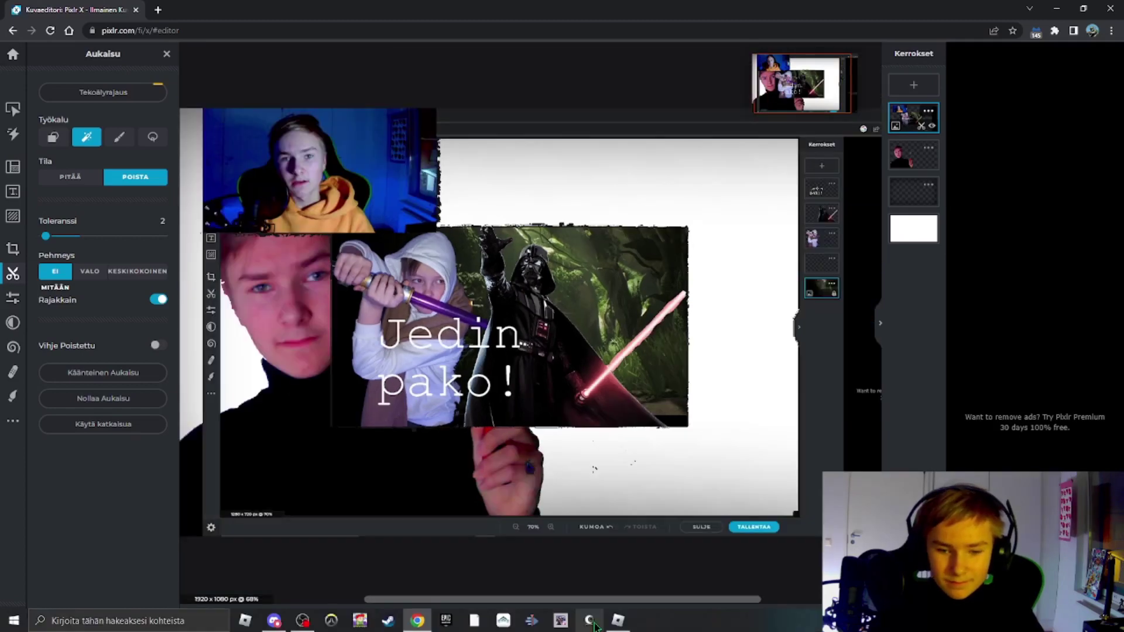
pyautogui.click(588, 620)
# Remove the screenshot's dark editor background around the thumbnail with the cutout wand at tolerance 4
pyautogui.scroll(1, 238, 266)
pyautogui.click(45, 237)
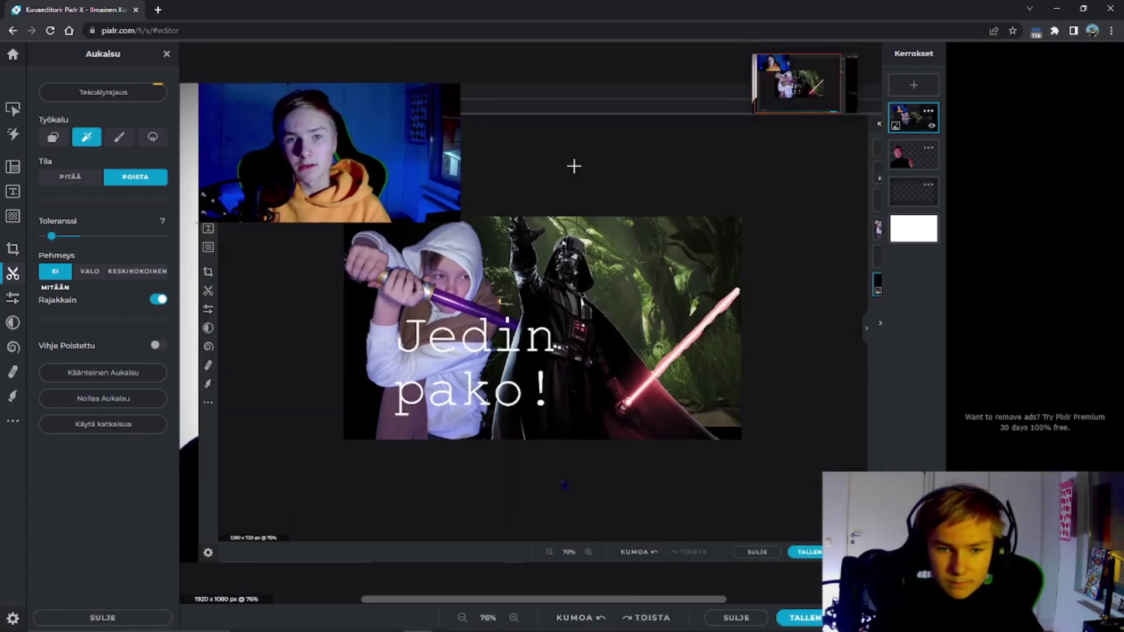
pyautogui.click(574, 167)
pyautogui.click(589, 620)
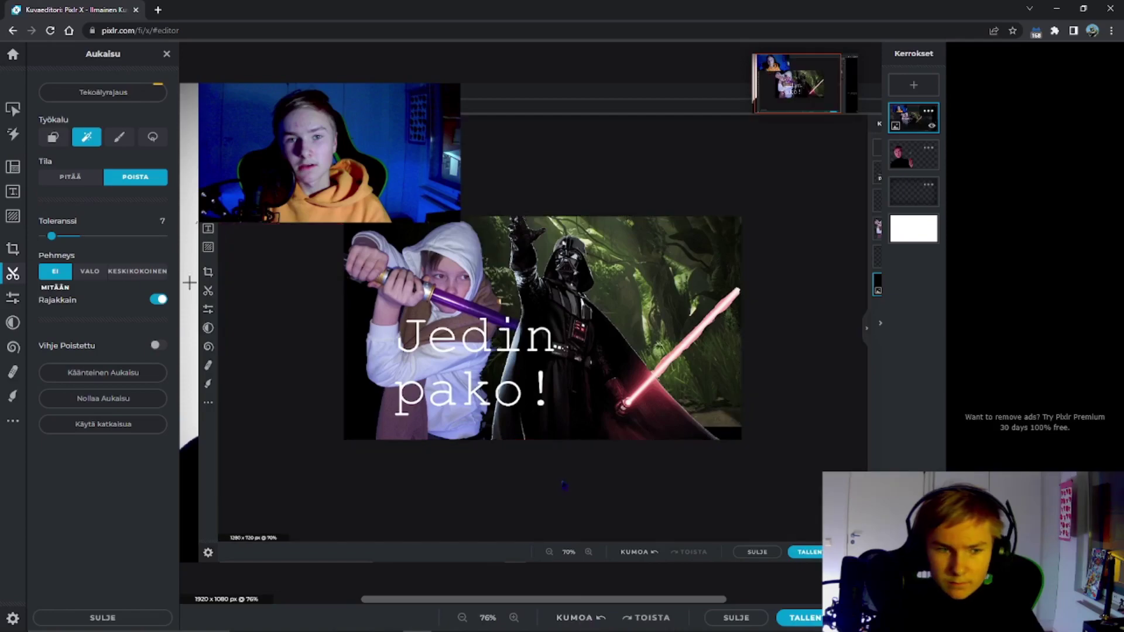
pyautogui.click(783, 333)
# Lasso away the webcam picture and leftover editor interface so only the "Jedin pako!" thumbnail remains
pyautogui.scroll(9, 389, 156)
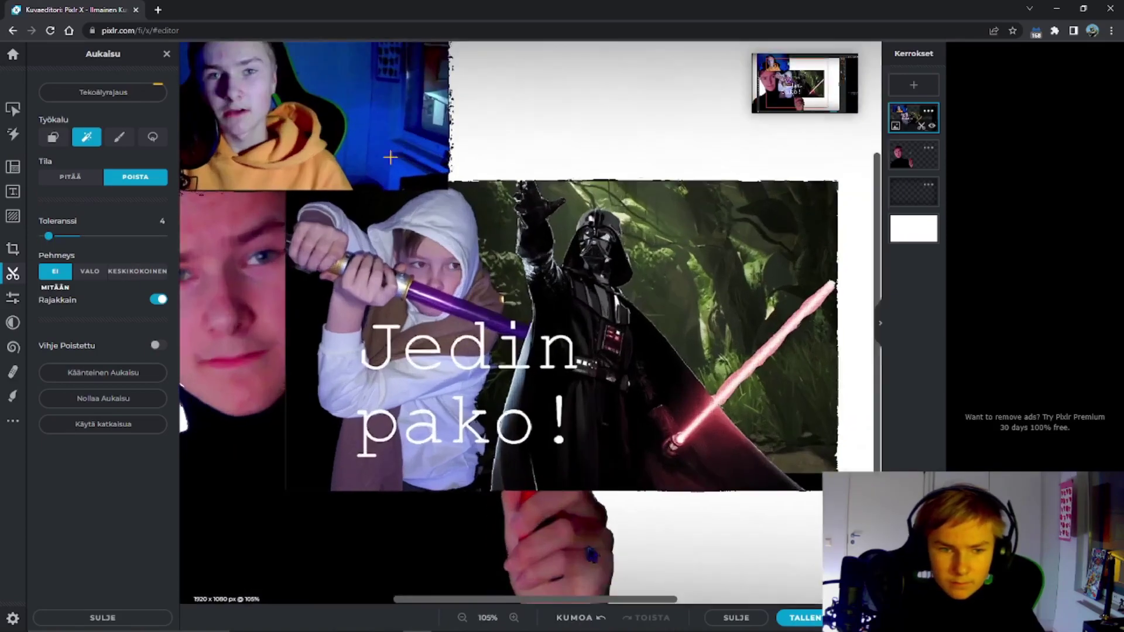
pyautogui.click(153, 137)
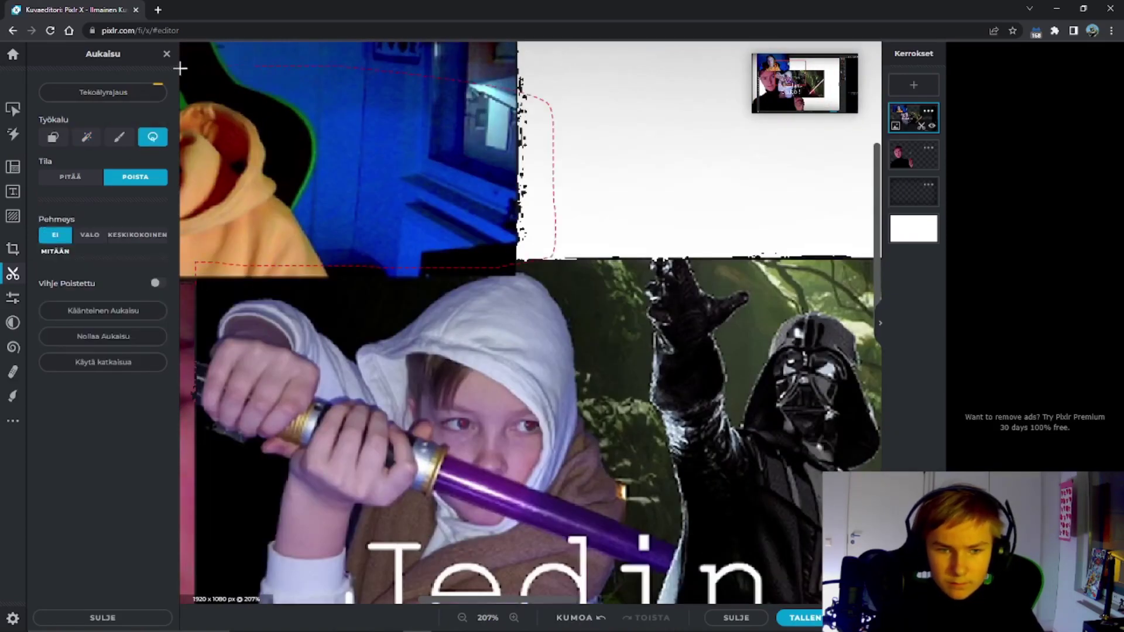
pyautogui.scroll(-10, 196, 280)
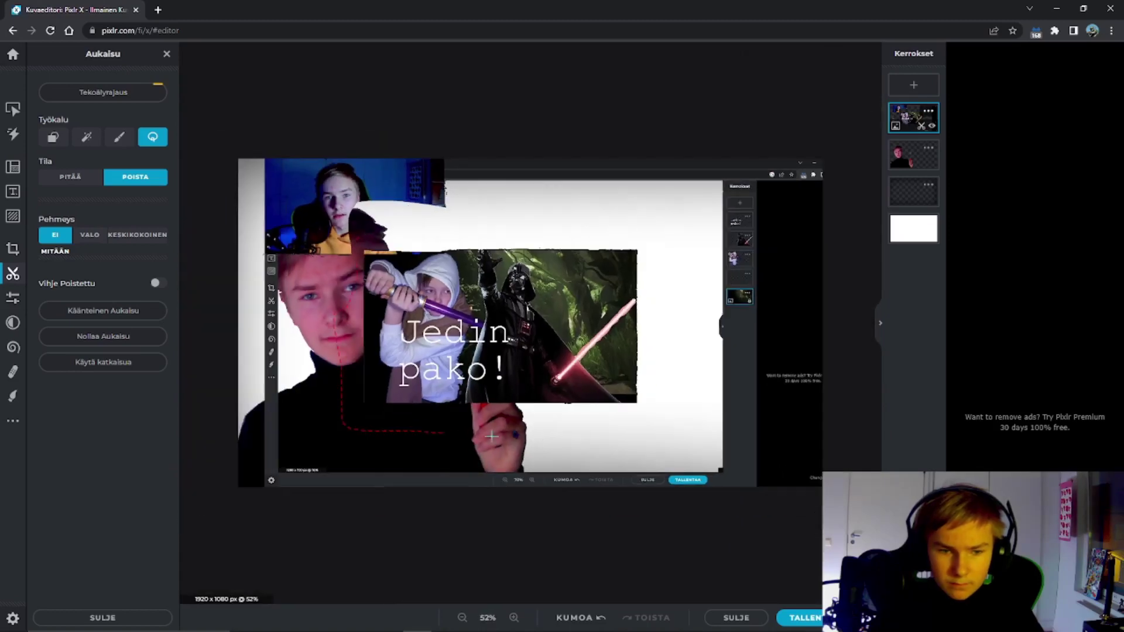
pyautogui.click(358, 228)
pyautogui.scroll(2, 351, 352)
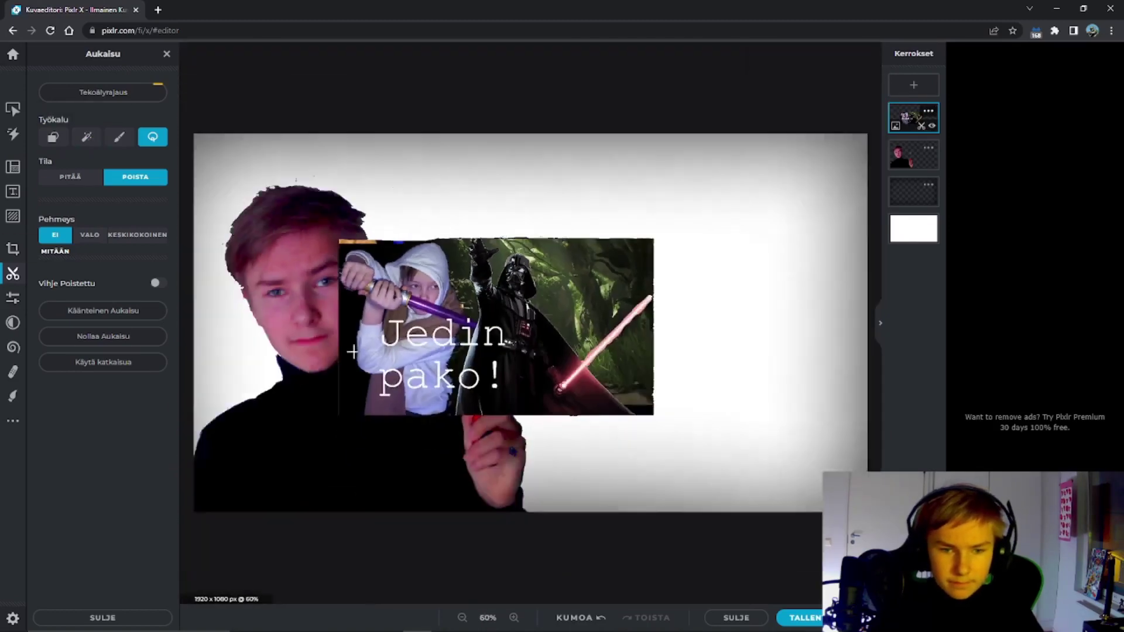
pyautogui.scroll(-2, 352, 352)
pyautogui.click(151, 618)
# Place the "Jedin pako!" thumbnail's layer beneath the person's and scale it down at the screwdriver tip
pyautogui.moveTo(434, 328); pyautogui.dragTo(525, 275)
pyautogui.moveTo(910, 117); pyautogui.dragTo(910, 156)
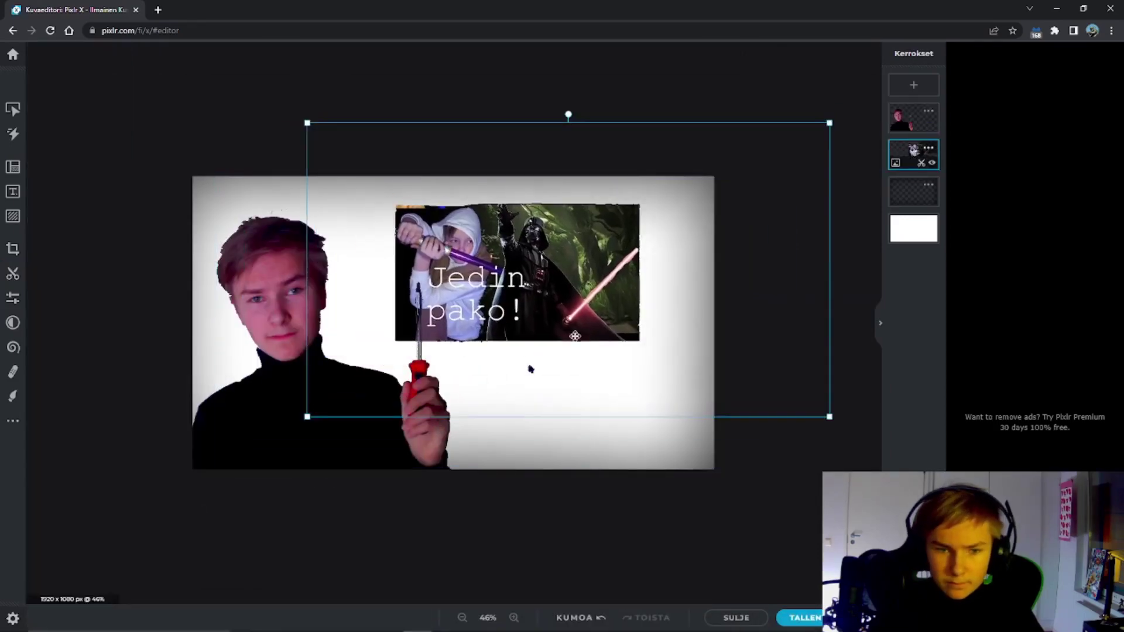
pyautogui.moveTo(575, 336); pyautogui.dragTo(526, 329)
pyautogui.moveTo(781, 115); pyautogui.dragTo(695, 164)
pyautogui.moveTo(469, 292); pyautogui.dragTo(535, 292)
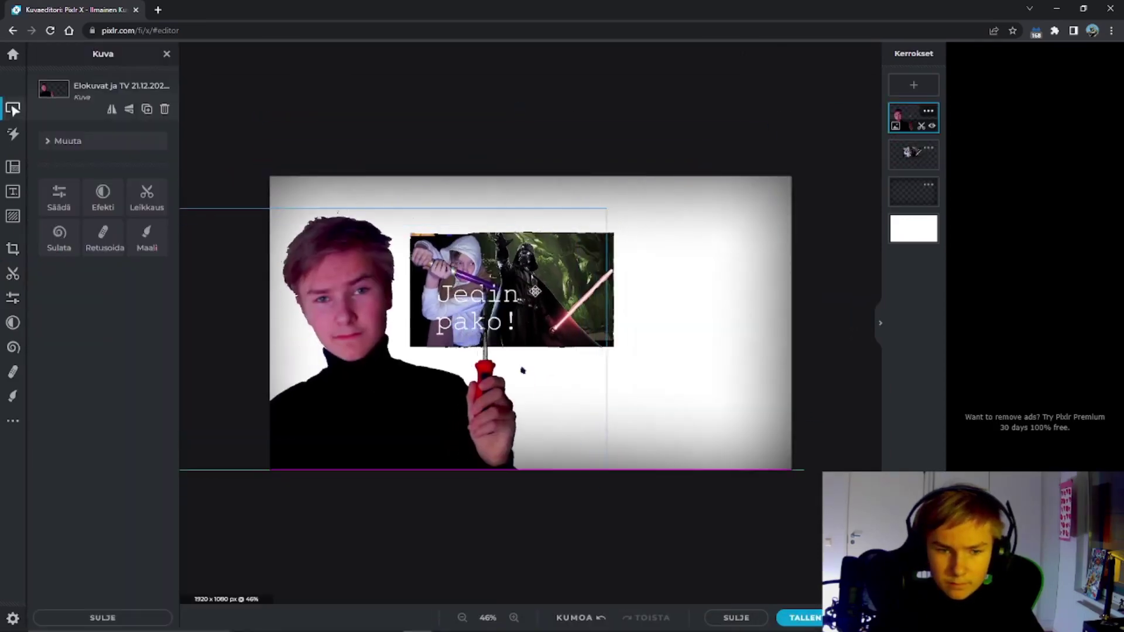
pyautogui.moveTo(655, 246); pyautogui.dragTo(660, 226)
# Paint over the orange and blue remnants on the thumbnail's top edge with a #000000 brush, size 64 px, softness 25%
pyautogui.click(13, 395)
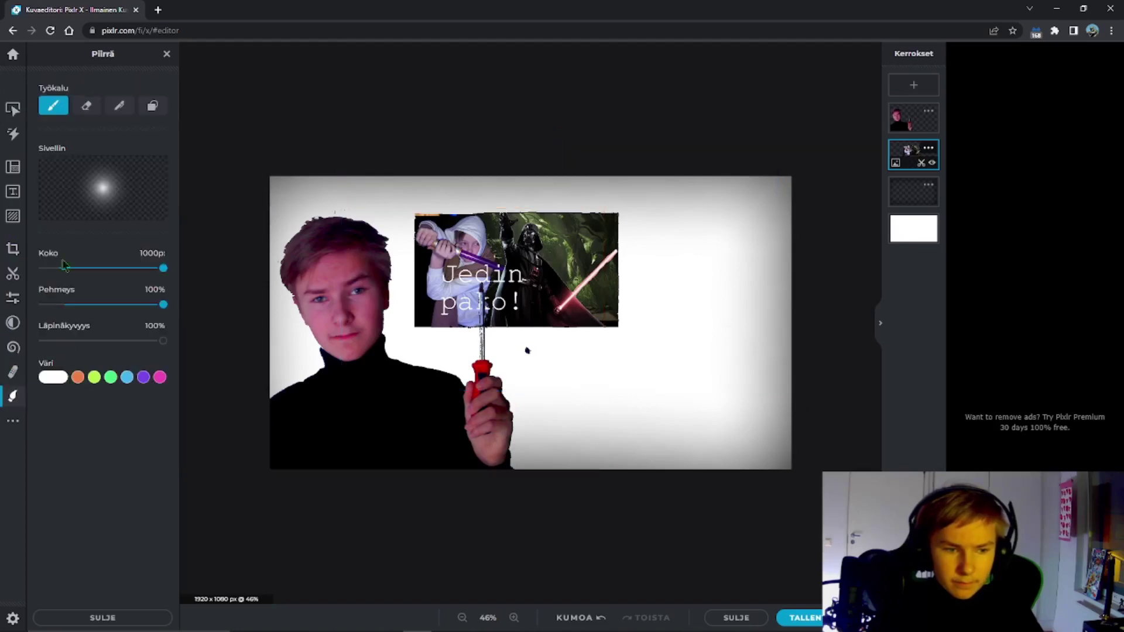
pyautogui.click(53, 378)
pyautogui.click(84, 450)
pyautogui.scroll(4, 394, 126)
pyautogui.scroll(-3, 375, 164)
pyautogui.moveTo(162, 305); pyautogui.dragTo(73, 305)
pyautogui.moveTo(164, 268); pyautogui.dragTo(73, 268)
pyautogui.scroll(6, 627, 363)
pyautogui.moveTo(647, 82)
pyautogui.mouseDown()
pyautogui.moveTo(577, 130)
pyautogui.moveTo(345, 115)
pyautogui.mouseUp()
pyautogui.scroll(-5, 526, 362)
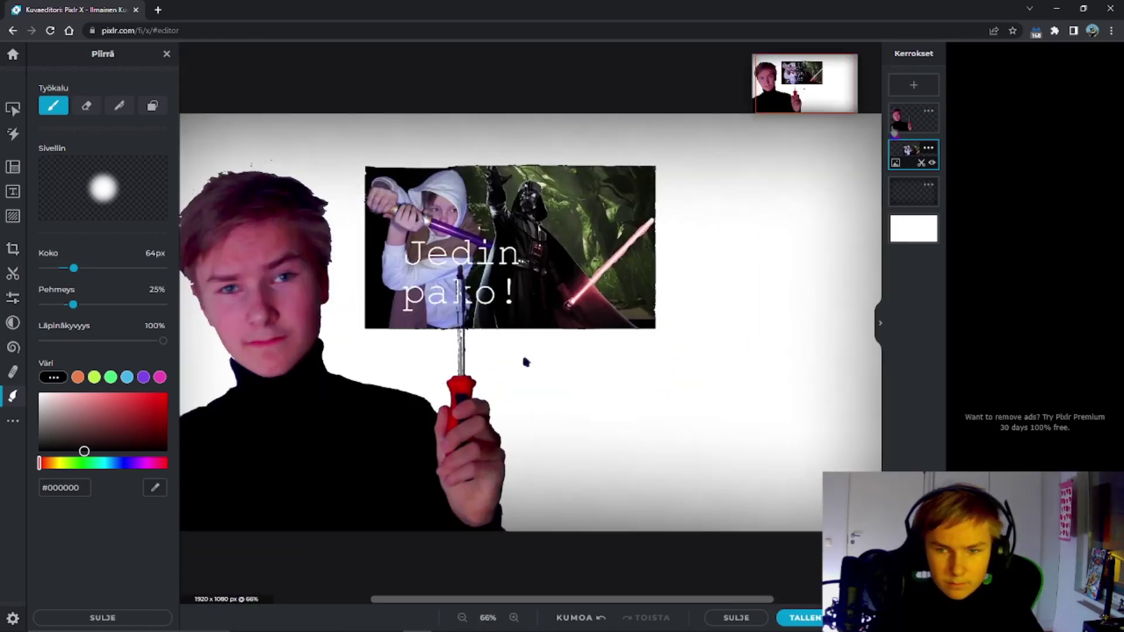
pyautogui.scroll(-2, 530, 323)
pyautogui.click(102, 618)
# Shrink the "Jedin pako!" thumbnail further and position it behind the screwdriver tip beside the person's head
pyautogui.moveTo(551, 259); pyautogui.dragTo(537, 254)
pyautogui.moveTo(679, 145); pyautogui.dragTo(618, 176)
pyautogui.moveTo(568, 258); pyautogui.dragTo(582, 232)
pyautogui.click(387, 418)
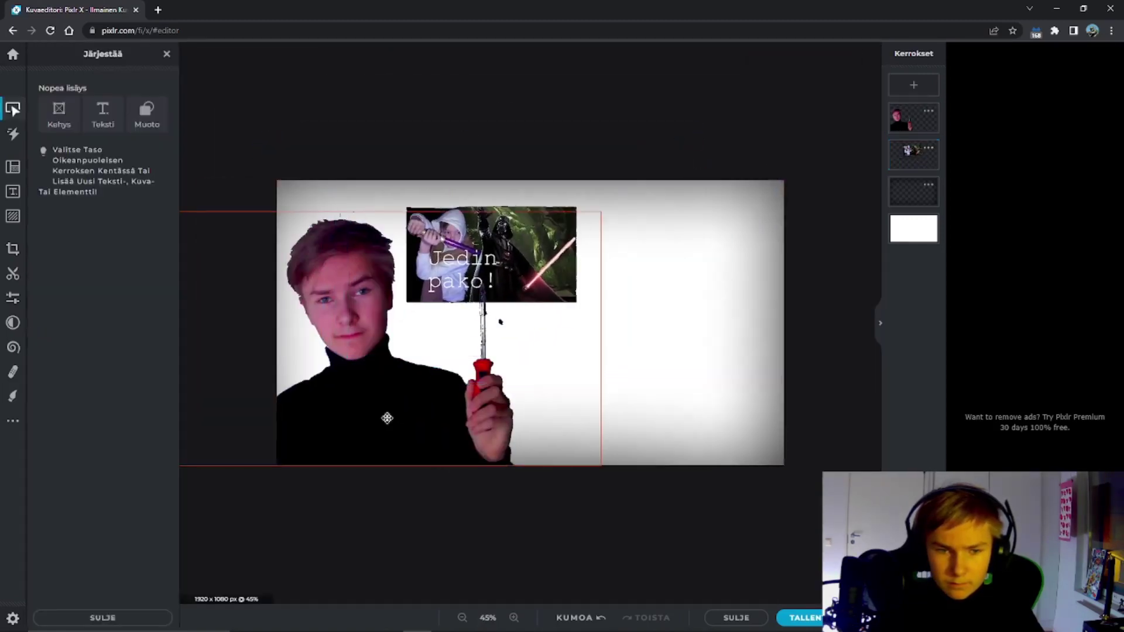
# Add StarwarsLyhytThumb.jpg as a new image layer
pyautogui.click(13, 216)
pyautogui.click(93, 100)
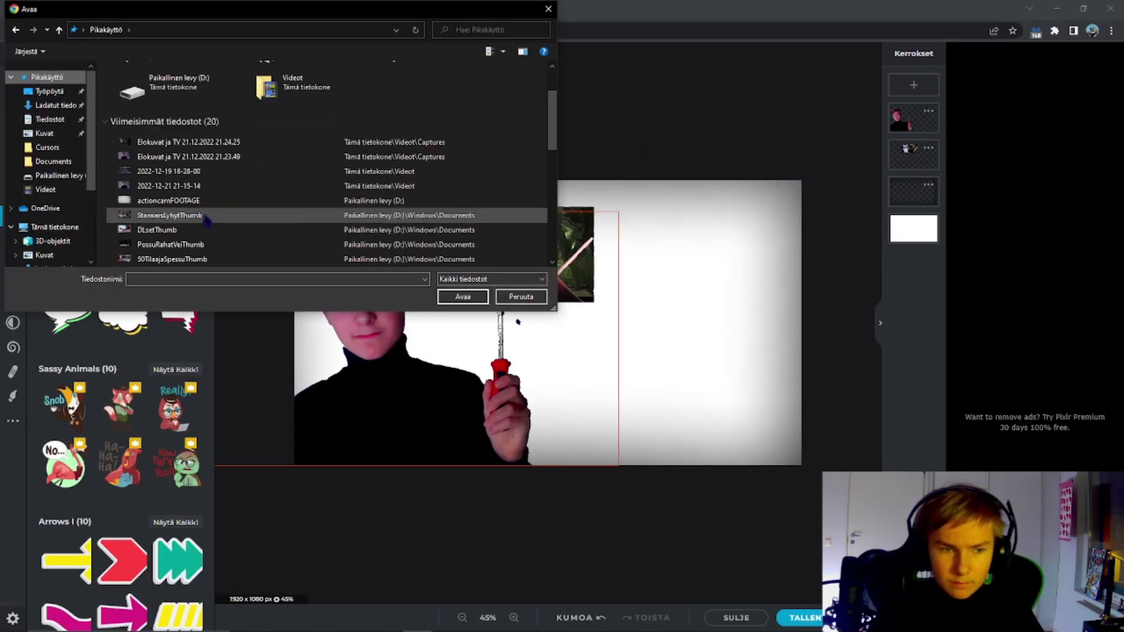
pyautogui.scroll(-3, 206, 218)
pyautogui.click(247, 279)
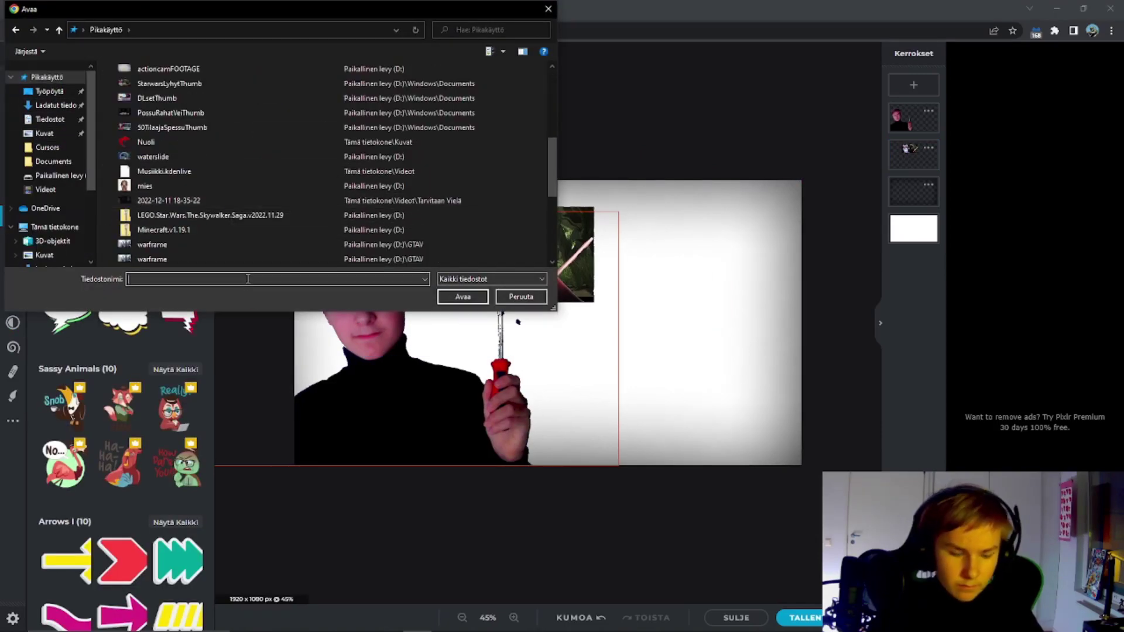
pyautogui.write('jed')
pyautogui.press('BackSpace')
pyautogui.press('BackSpace')
pyautogui.press('BackSpace')
pyautogui.write('s')
pyautogui.click(248, 291)
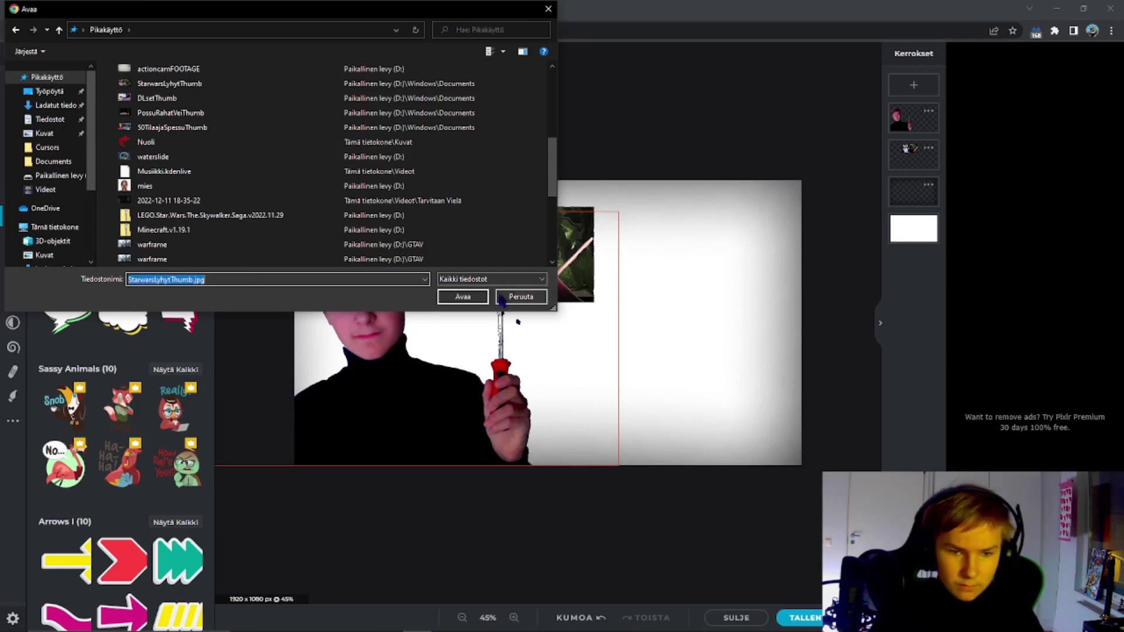
pyautogui.click(462, 297)
# Scale the newly added thumbnail down on the right of the canvas and line the earlier thumbnail up beside it
pyautogui.moveTo(672, 245); pyautogui.dragTo(671, 236)
pyautogui.moveTo(526, 227); pyautogui.dragTo(501, 227)
pyautogui.moveTo(727, 220); pyautogui.dragTo(713, 241)
pyautogui.moveTo(540, 195); pyautogui.dragTo(559, 219)
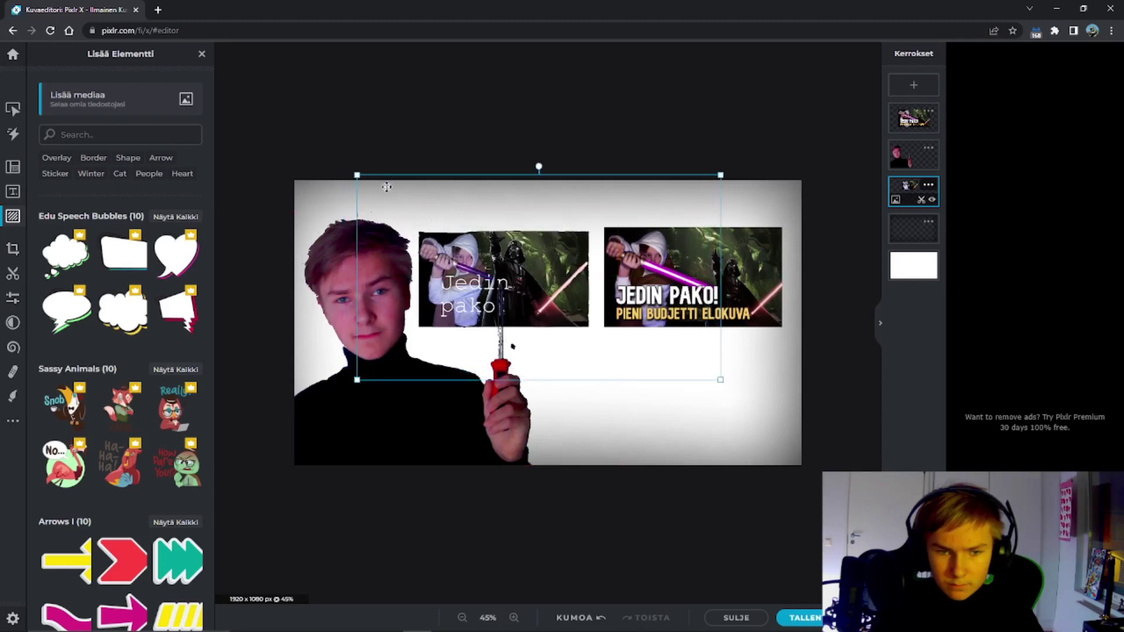
# Enlarge the earlier "Jedin pako!" thumbnail slightly and align it level with the second thumbnail
pyautogui.moveTo(355, 174); pyautogui.dragTo(347, 169)
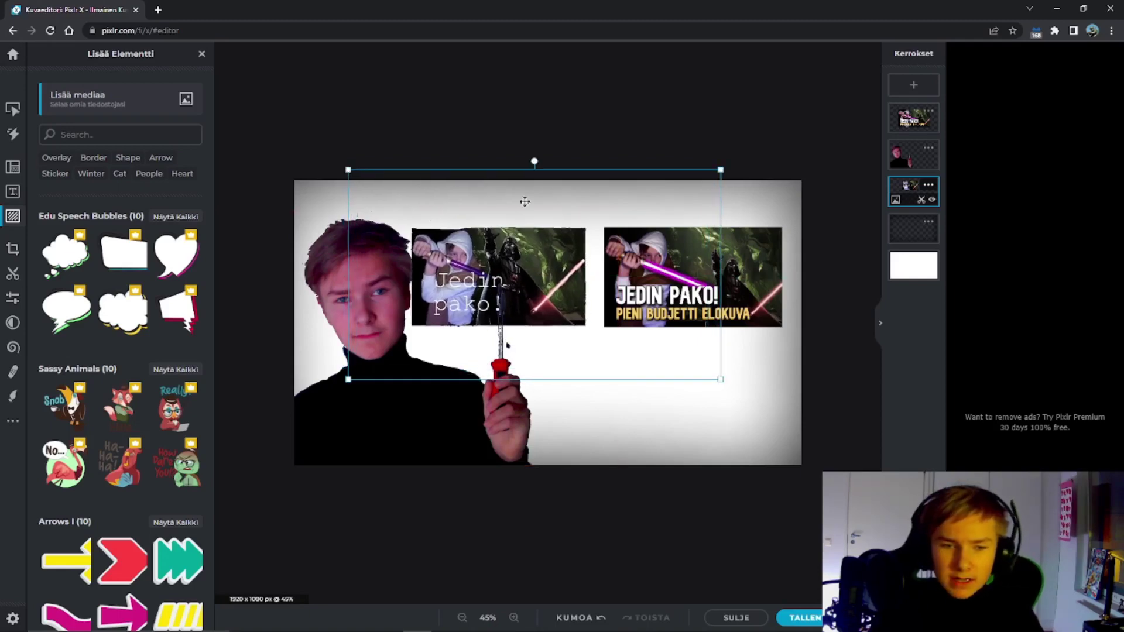
pyautogui.moveTo(524, 206); pyautogui.dragTo(527, 210)
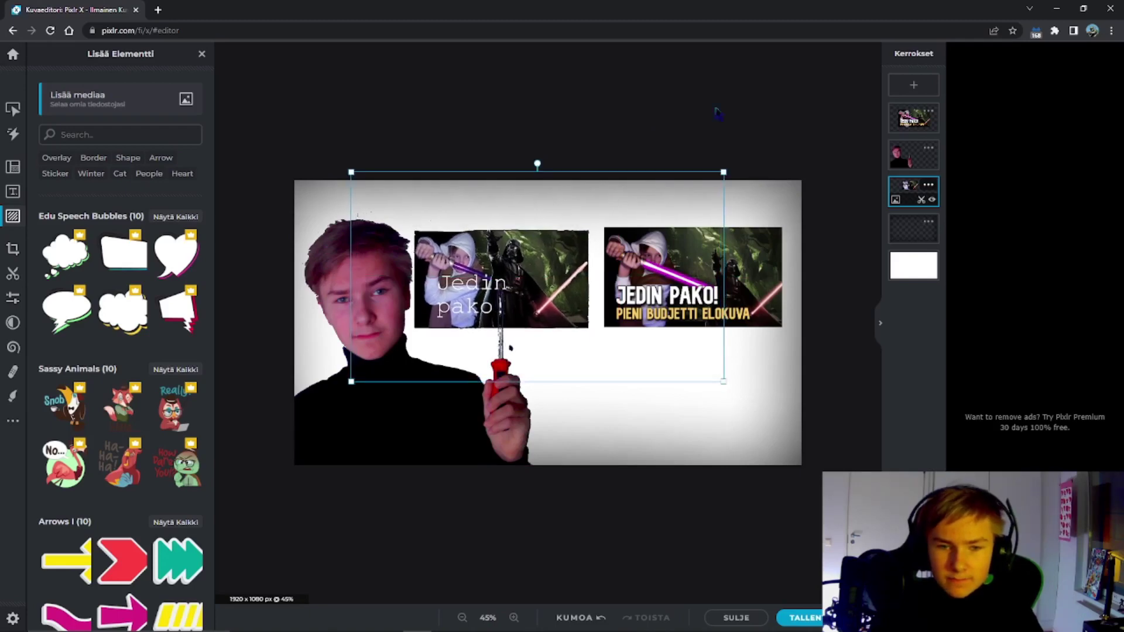
pyautogui.moveTo(353, 174); pyautogui.dragTo(345, 175)
pyautogui.moveTo(475, 193); pyautogui.dragTo(479, 193)
pyautogui.click(847, 318)
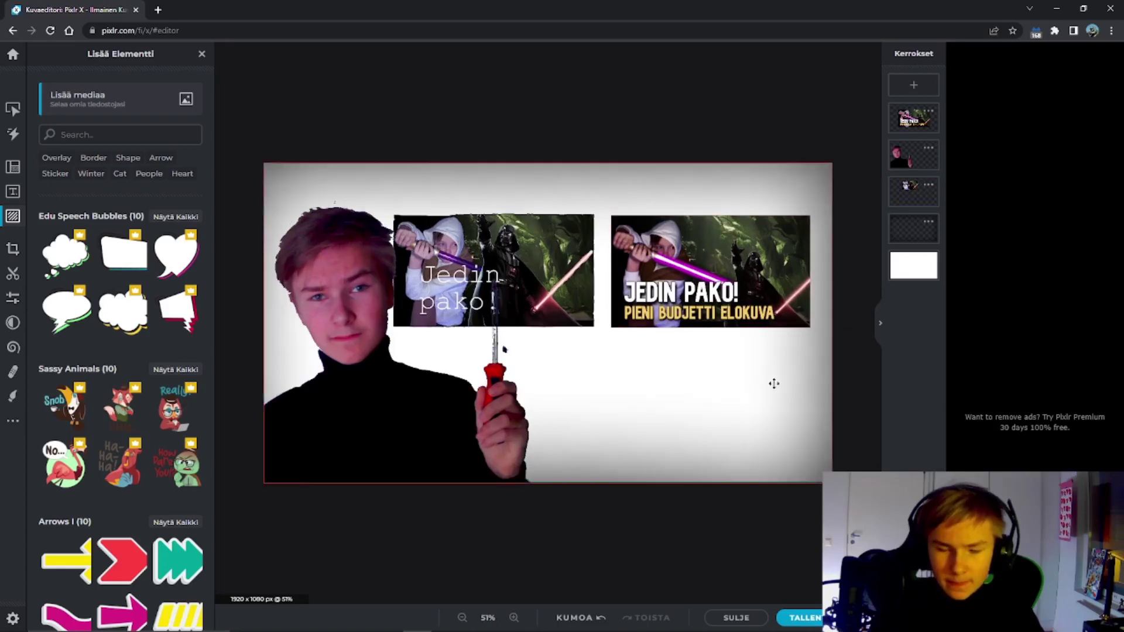
# Add the red arrow image Nuoli.png as a new layer
pyautogui.click(185, 100)
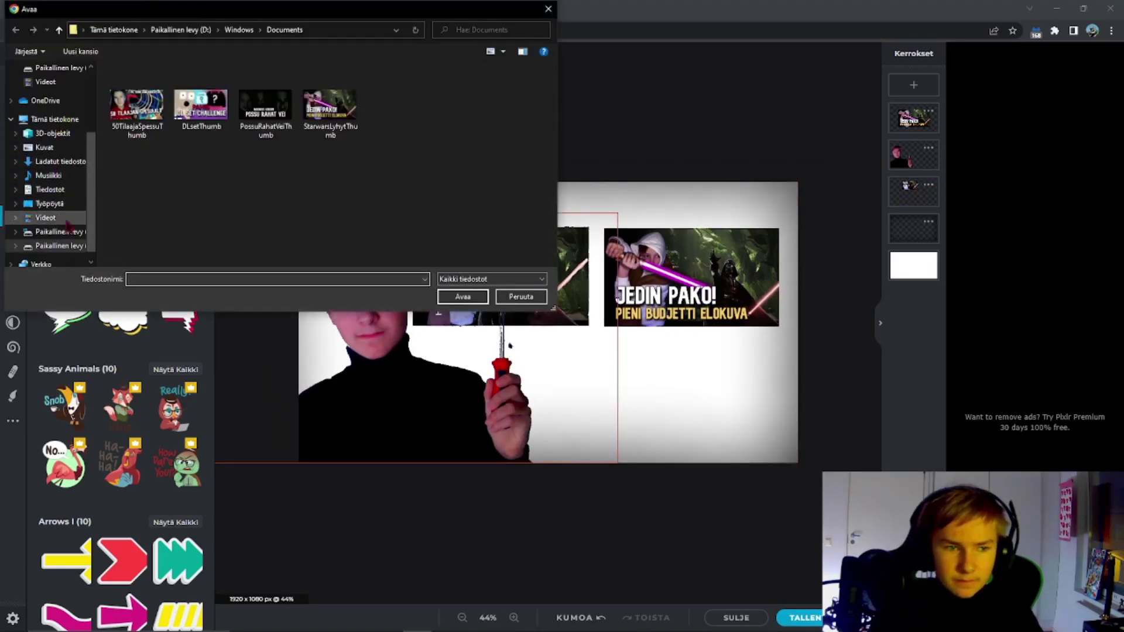
pyautogui.scroll(3, 63, 199)
pyautogui.click(56, 135)
pyautogui.click(208, 167)
pyautogui.click(477, 299)
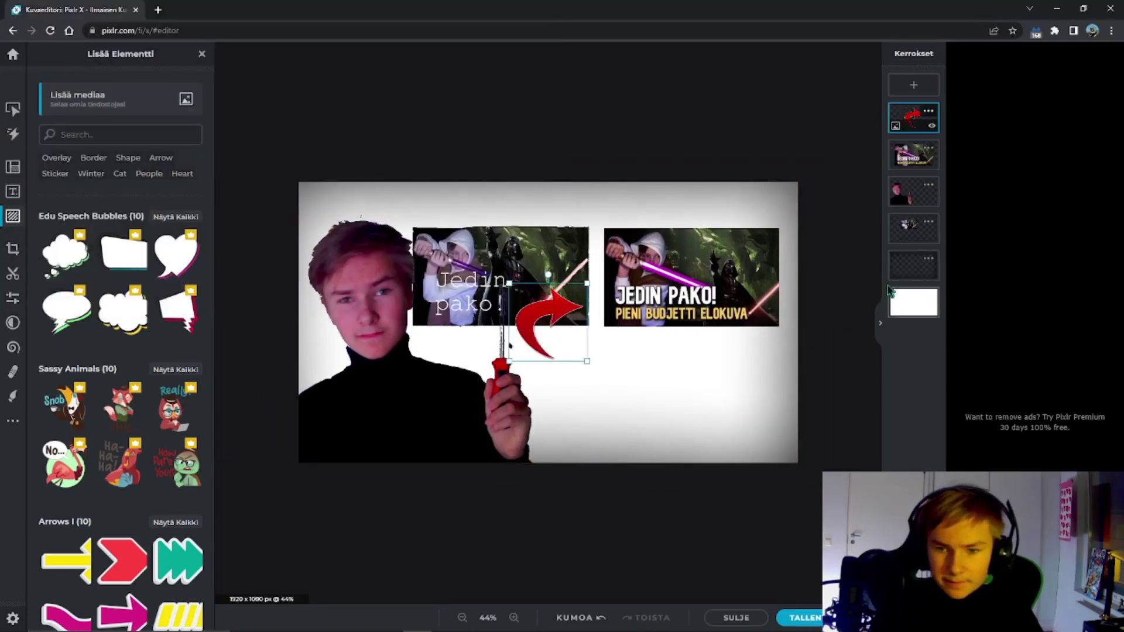
# Rotate and mirror the red arrow so it curves up towards the second thumbnail, placed below the gap between both thumbnails
pyautogui.moveTo(521, 336); pyautogui.dragTo(528, 239)
pyautogui.moveTo(554, 176); pyautogui.dragTo(564, 364)
pyautogui.click(12, 110)
pyautogui.click(113, 110)
pyautogui.moveTo(578, 316); pyautogui.dragTo(606, 329)
pyautogui.moveTo(579, 391); pyautogui.dragTo(587, 391)
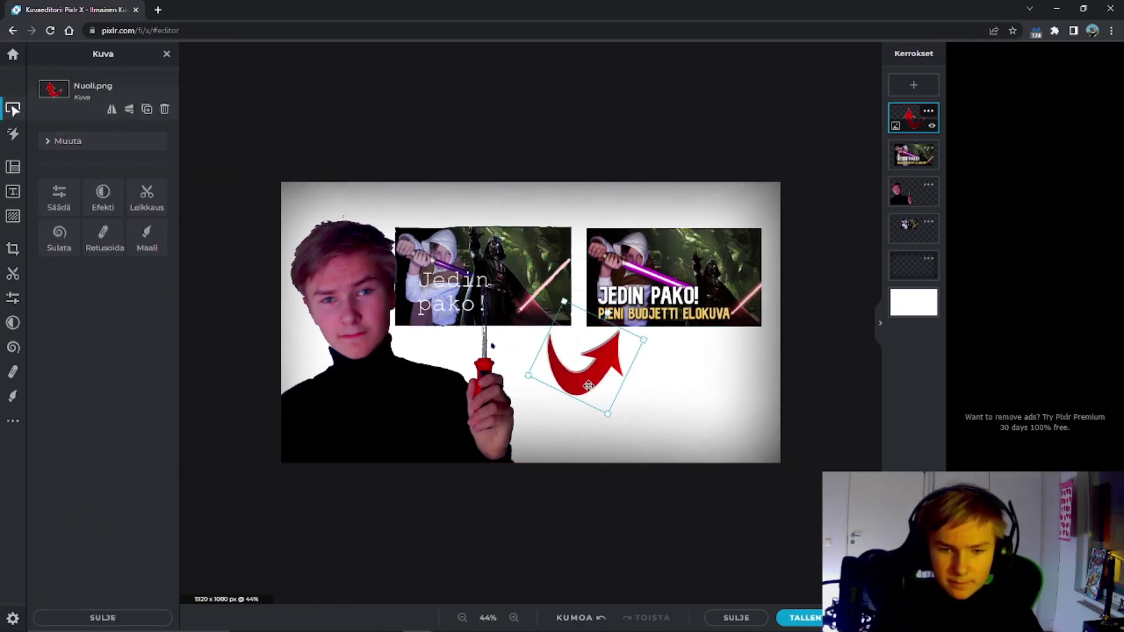
# Adjust the cut-out person's layer to vibrance -33, brightness 15, exposure 17 and contrast 19
pyautogui.click(650, 287)
pyautogui.click(498, 275)
pyautogui.click(374, 328)
pyautogui.click(13, 108)
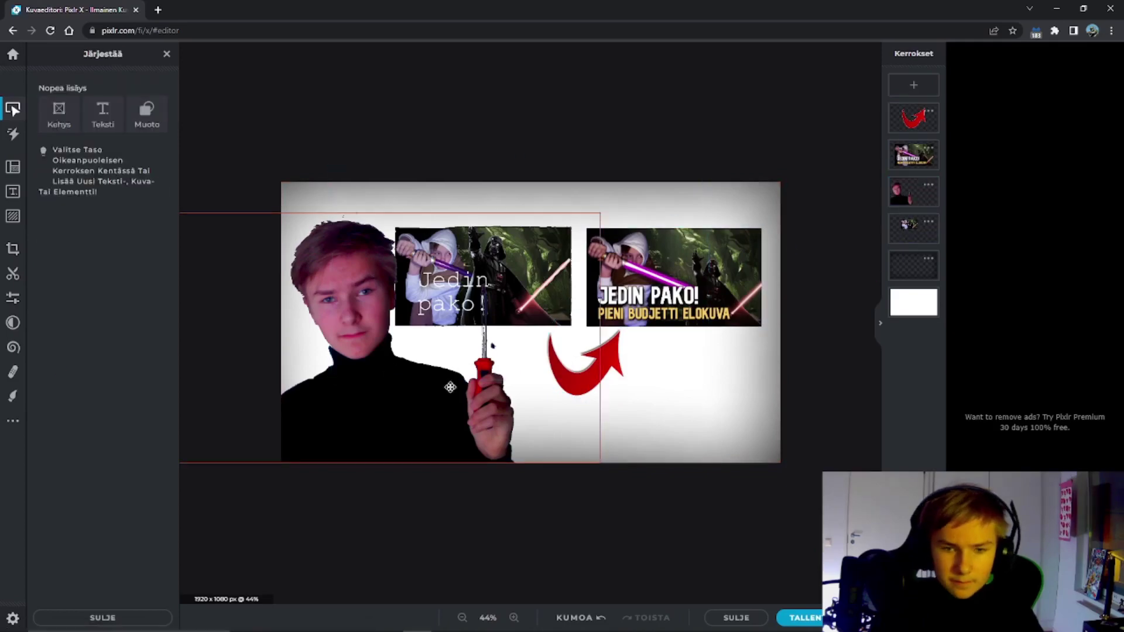
pyautogui.click(59, 196)
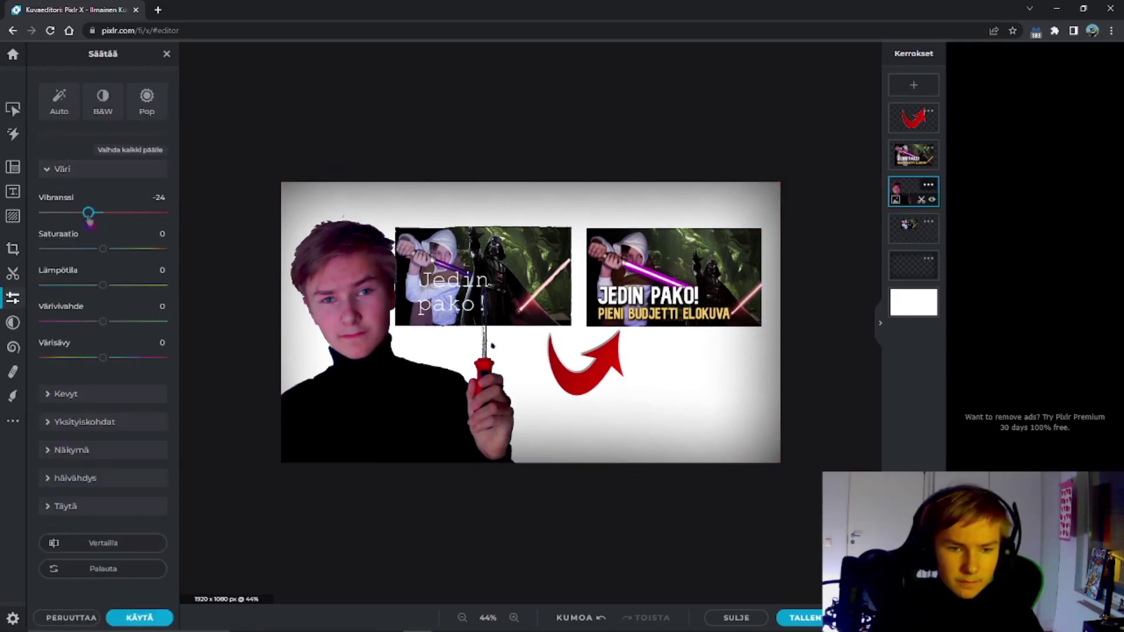
pyautogui.click(105, 391)
pyautogui.scroll(-1, 105, 391)
pyautogui.moveTo(104, 379); pyautogui.dragTo(112, 379)
pyautogui.moveTo(103, 451); pyautogui.dragTo(115, 453)
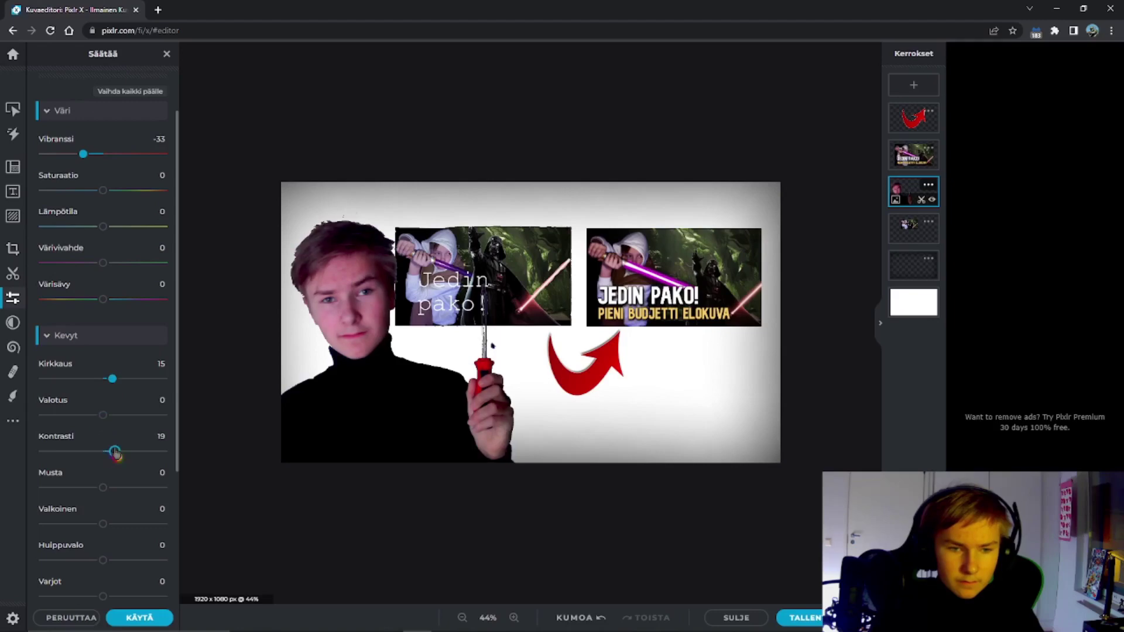
pyautogui.moveTo(103, 415)
pyautogui.mouseDown()
pyautogui.moveTo(113, 415)
pyautogui.moveTo(78, 409)
pyautogui.moveTo(102, 409)
pyautogui.mouseUp()
# Set the person layer's highlights to 26 and shadows to -39
pyautogui.scroll(-1, 111, 419)
pyautogui.scroll(-1, 103, 437)
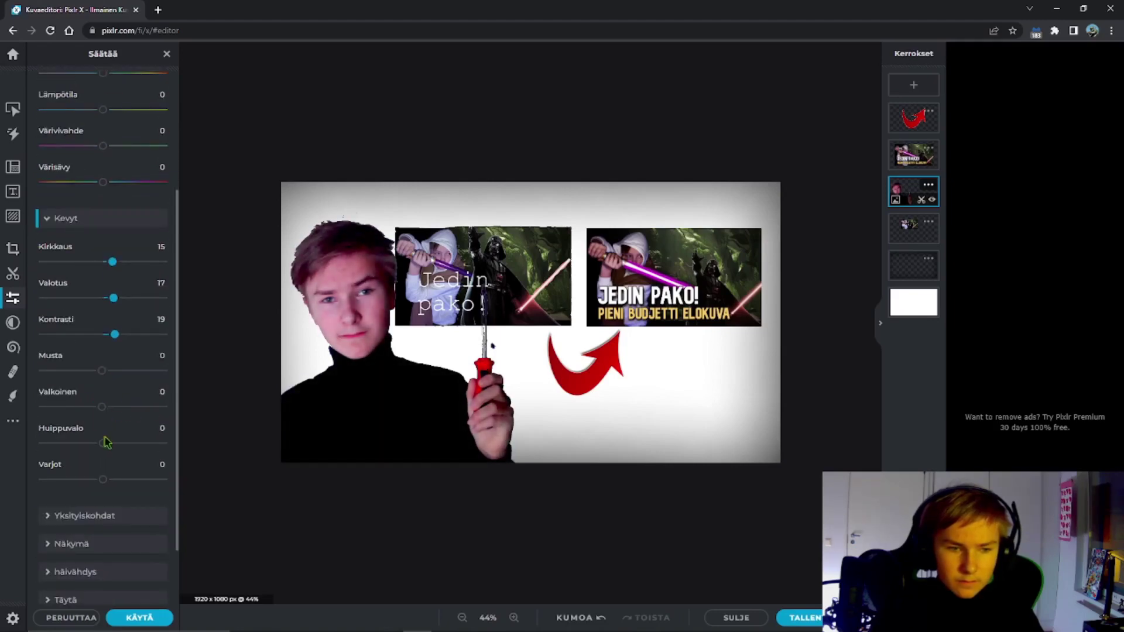
pyautogui.moveTo(117, 486); pyautogui.dragTo(85, 485)
# Set the person layer's detail adjustments to clarity 14 and smoothing 100
pyautogui.scroll(-1, 86, 485)
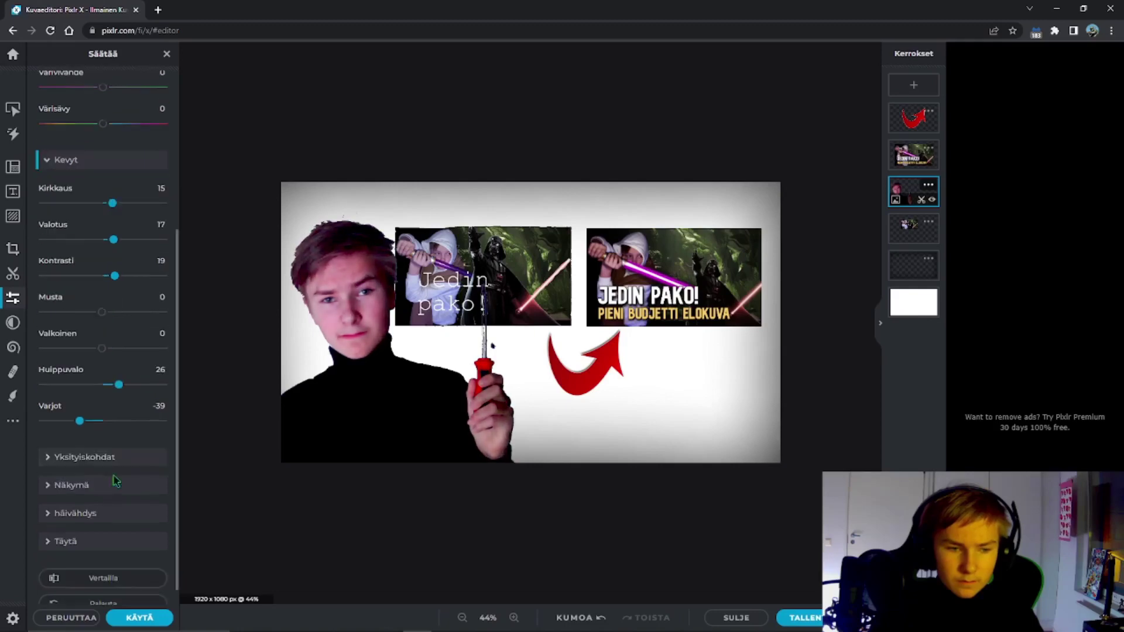
pyautogui.click(85, 457)
pyautogui.scroll(-1, 84, 458)
pyautogui.moveTo(103, 442); pyautogui.dragTo(18, 454)
pyautogui.scroll(-1, 99, 427)
pyautogui.moveTo(104, 419); pyautogui.dragTo(81, 439)
pyautogui.scroll(-1, 99, 430)
pyautogui.moveTo(44, 398); pyautogui.dragTo(219, 420)
pyautogui.scroll(-1, 76, 456)
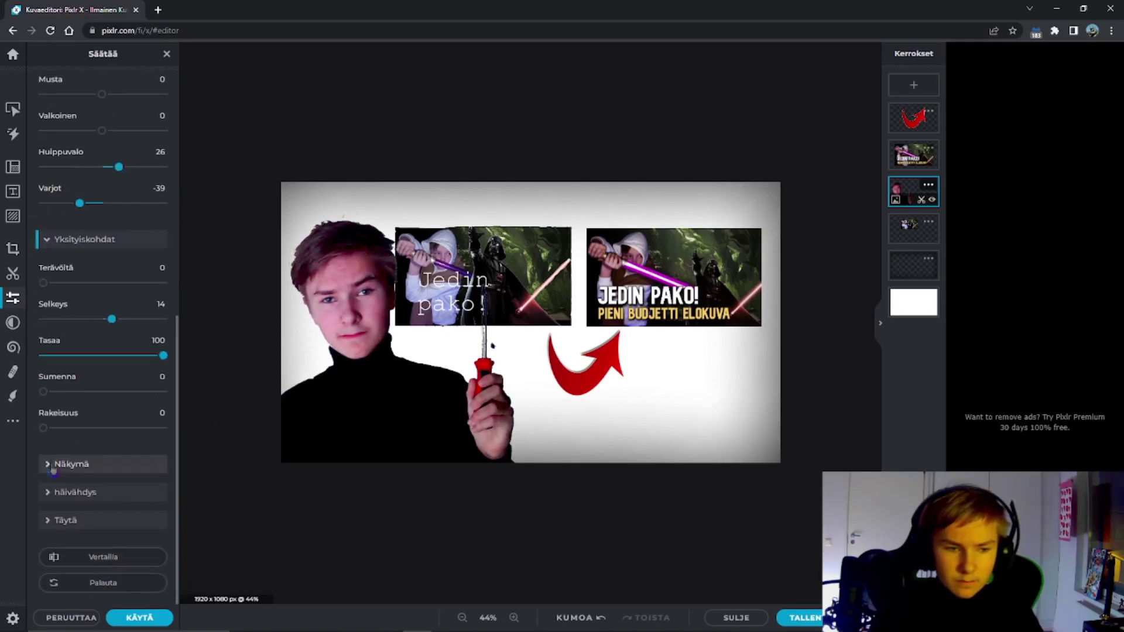
# Set the person layer's glamour effect to 9, compare with the original and apply the adjustments
pyautogui.click(50, 467)
pyautogui.scroll(-1, 48, 471)
pyautogui.moveTo(90, 489); pyautogui.dragTo(12, 490)
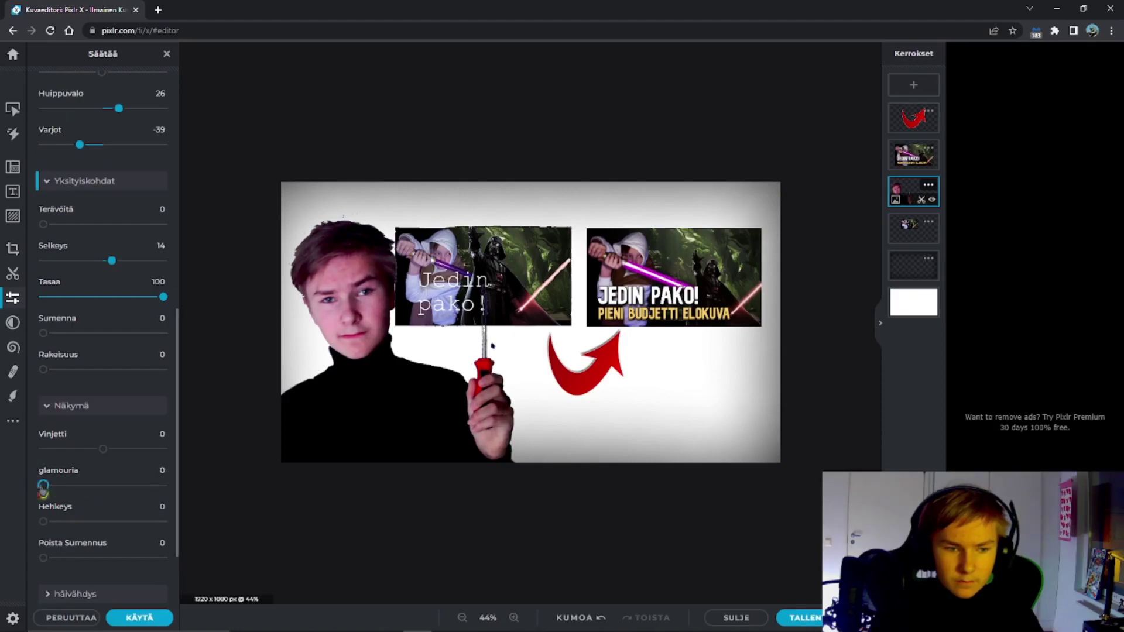
pyautogui.scroll(-2, 65, 491)
pyautogui.click(108, 558)
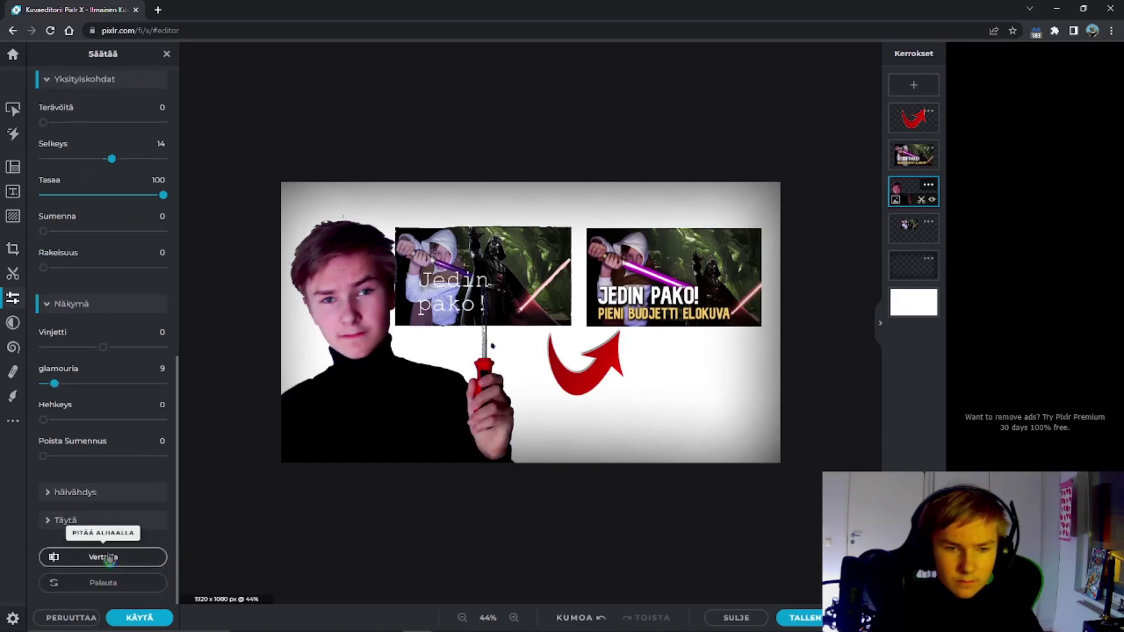
pyautogui.click(139, 618)
pyautogui.click(463, 549)
# Paint a soft #404040 shadow behind the person on the white background layer, using a 730 px brush with 100% softness
pyautogui.click(917, 303)
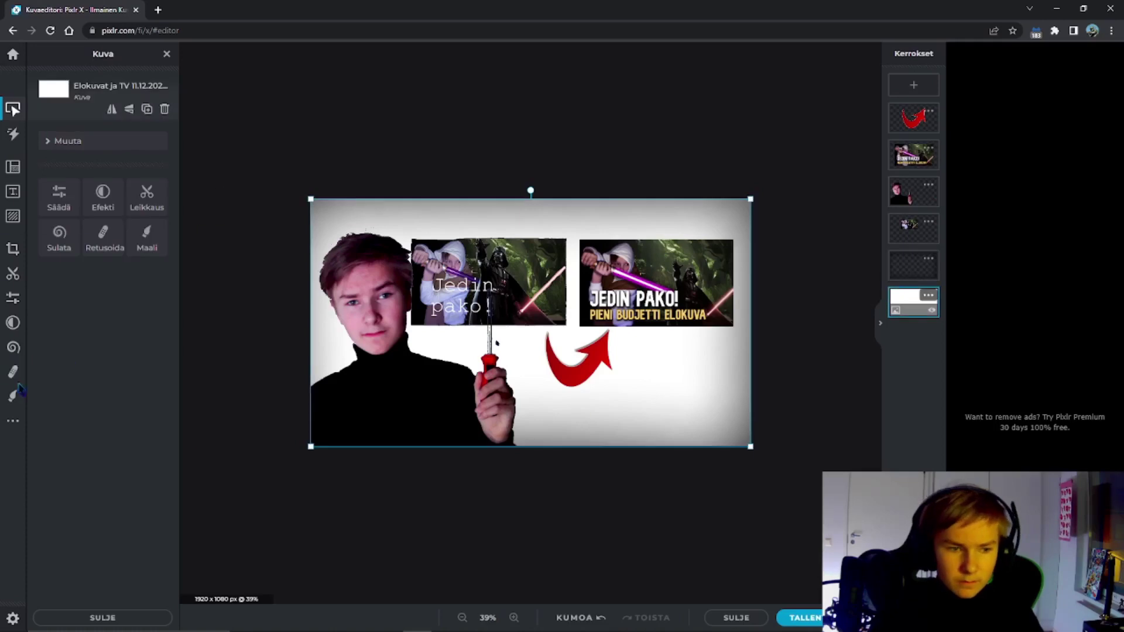
pyautogui.click(14, 396)
pyautogui.moveTo(72, 305); pyautogui.dragTo(164, 305)
pyautogui.click(54, 377)
pyautogui.click(38, 436)
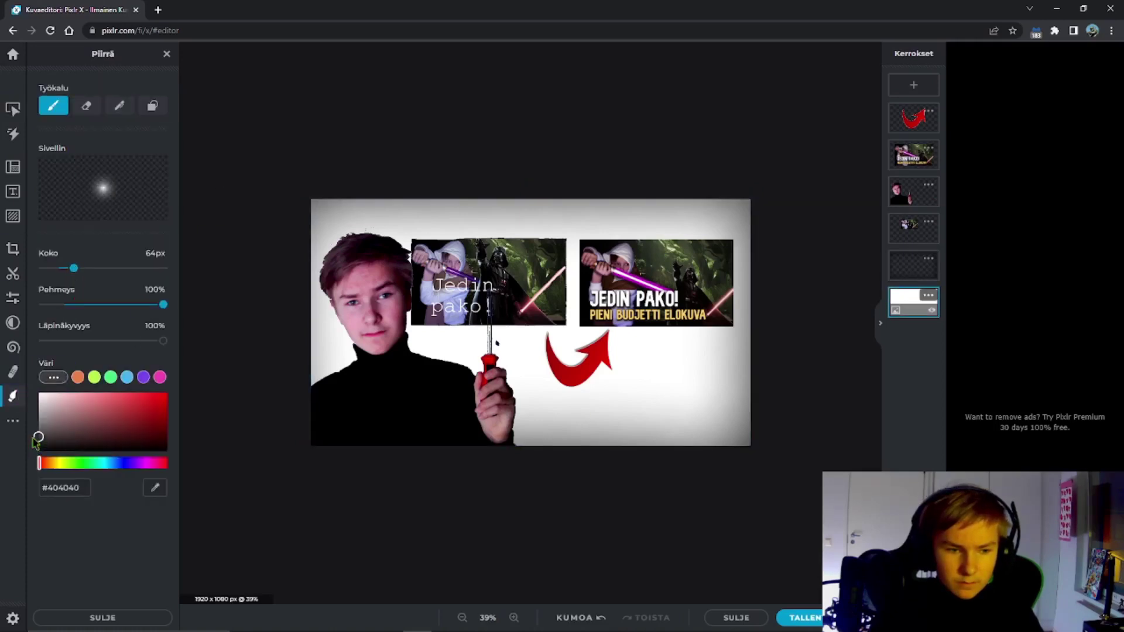
pyautogui.moveTo(52, 265); pyautogui.dragTo(114, 264)
pyautogui.moveTo(367, 258)
pyautogui.mouseDown()
pyautogui.moveTo(354, 327)
pyautogui.moveTo(449, 389)
pyautogui.moveTo(516, 462)
pyautogui.mouseUp()
pyautogui.click(568, 619)
pyautogui.moveTo(384, 242); pyautogui.dragTo(359, 247)
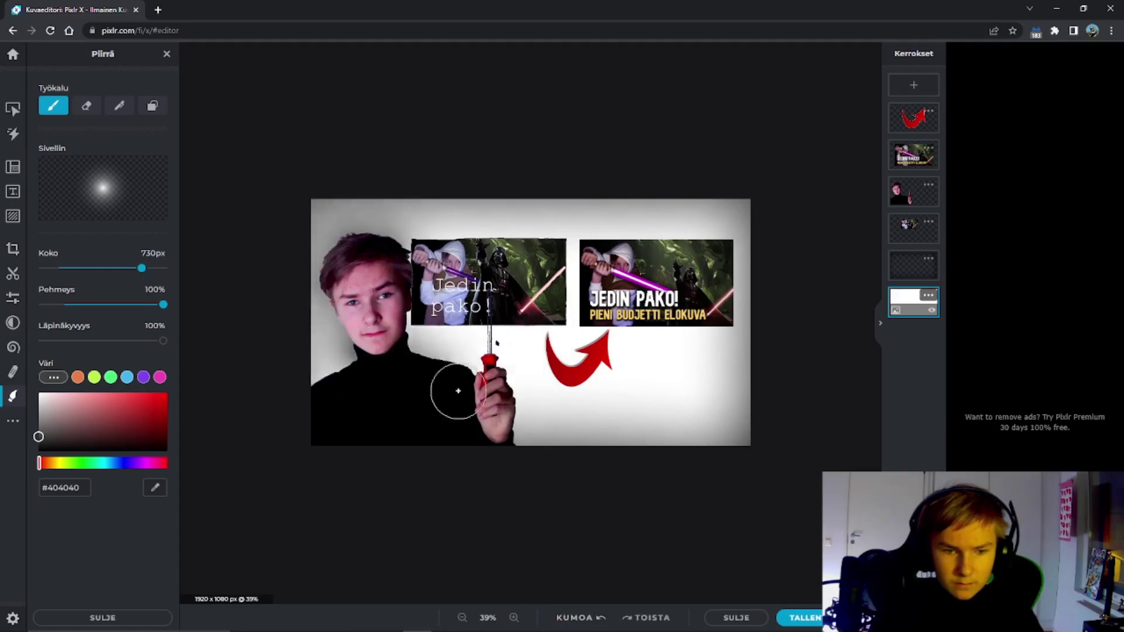
pyautogui.scroll(5, 408, 388)
pyautogui.scroll(1, 408, 389)
pyautogui.click(13, 273)
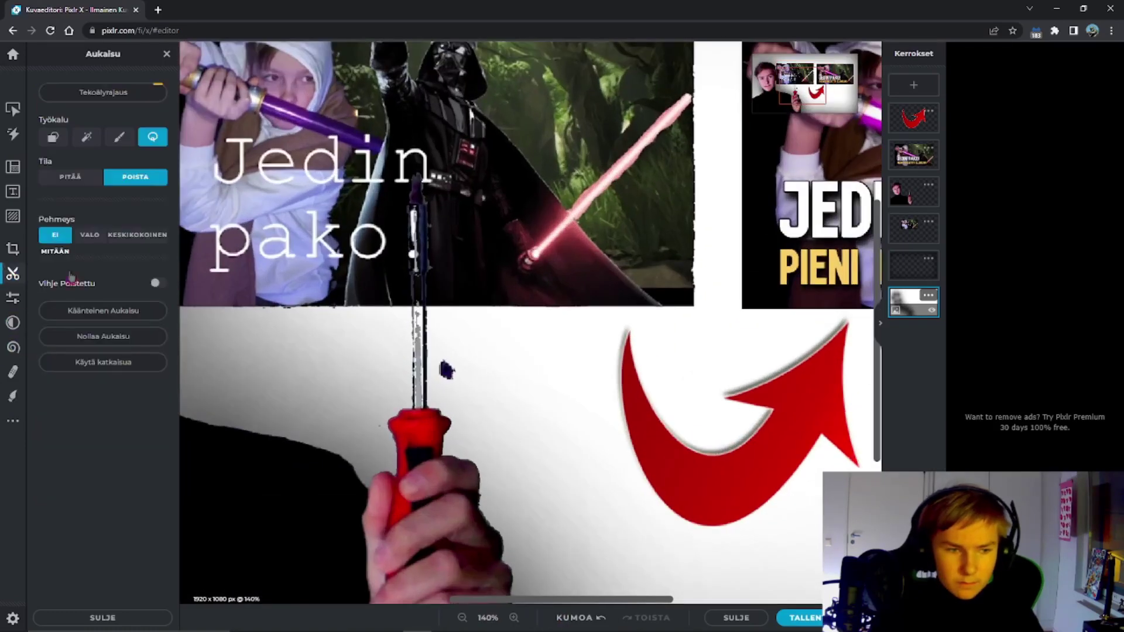
pyautogui.scroll(-5, 498, 398)
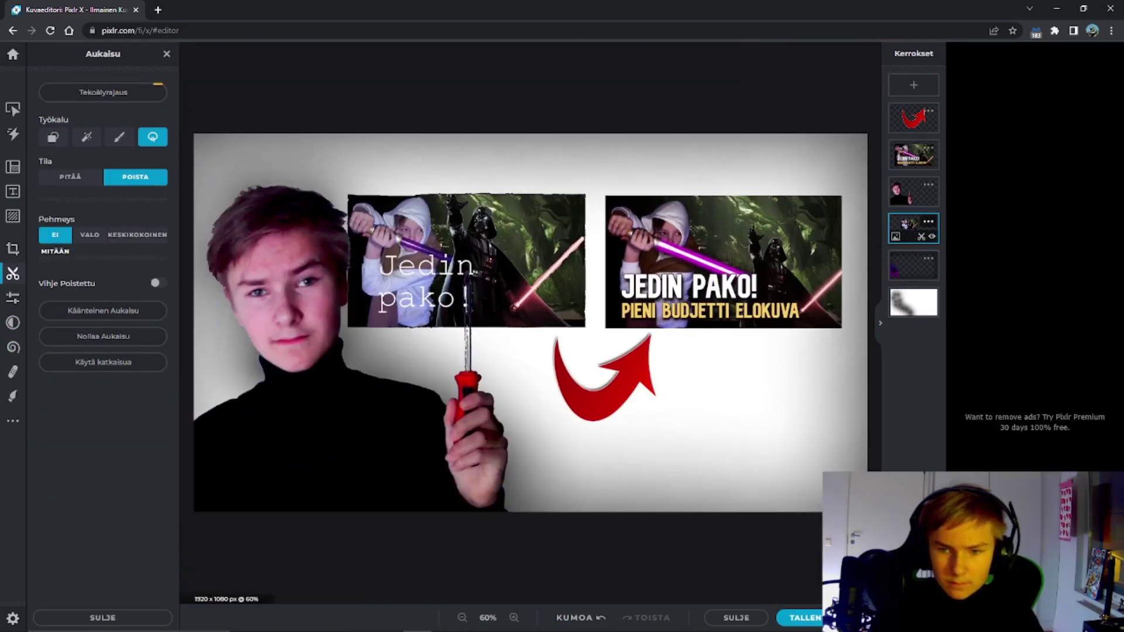
# Set up a small brush with 0% softness and sample the grey #9A9DA0 from the screwdriver shaft as its colour
pyautogui.click(912, 156)
pyautogui.scroll(4, 562, 174)
pyautogui.click(13, 397)
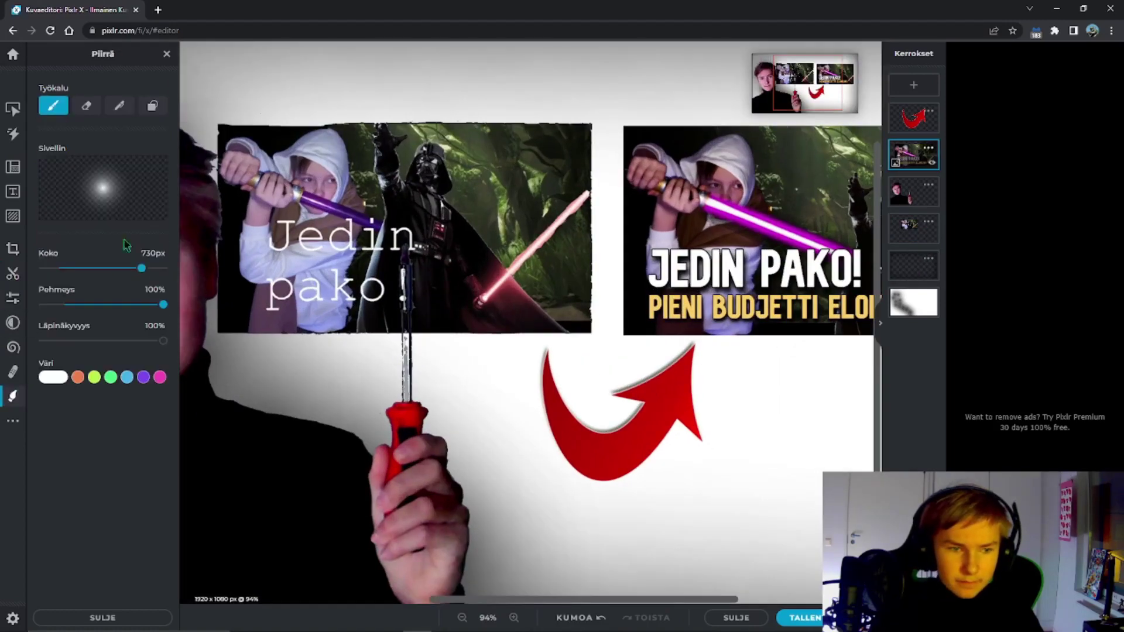
pyautogui.moveTo(163, 304); pyautogui.dragTo(43, 304)
pyautogui.moveTo(142, 269); pyautogui.dragTo(60, 268)
pyautogui.scroll(4, 379, 246)
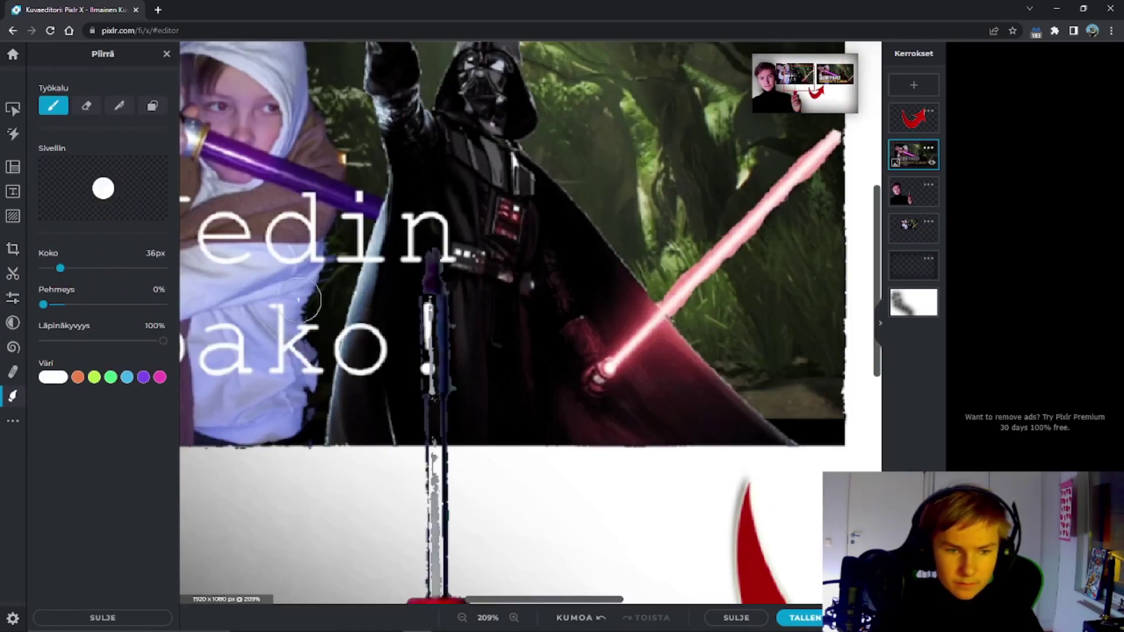
pyautogui.click(53, 377)
pyautogui.click(155, 488)
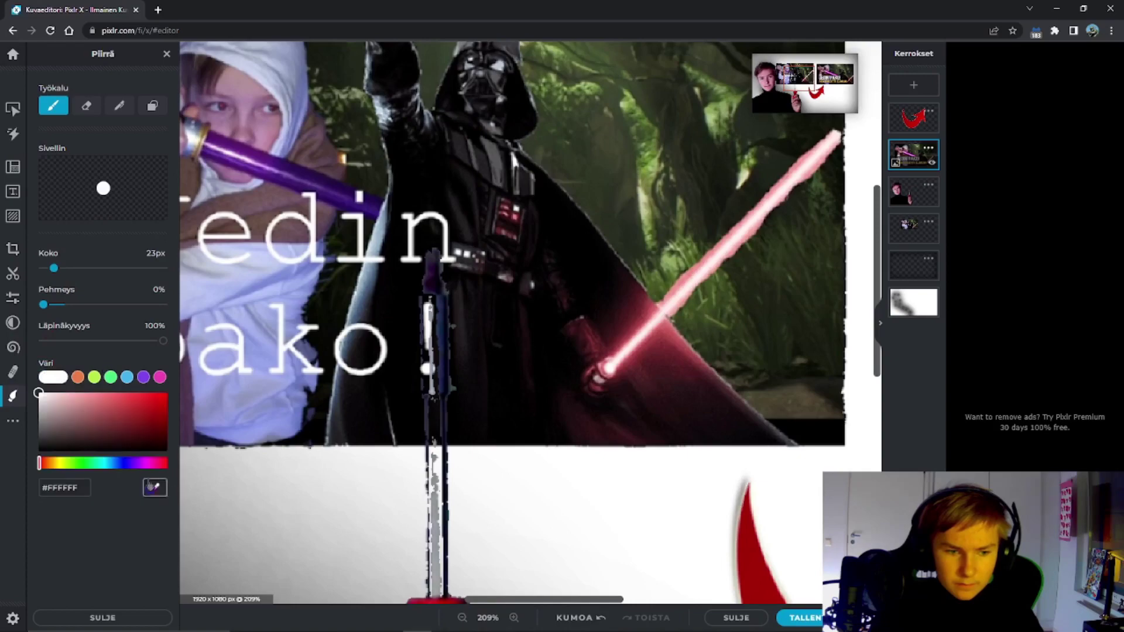
pyautogui.click(435, 522)
pyautogui.scroll(2, 433, 524)
pyautogui.click(55, 268)
pyautogui.scroll(2, 406, 478)
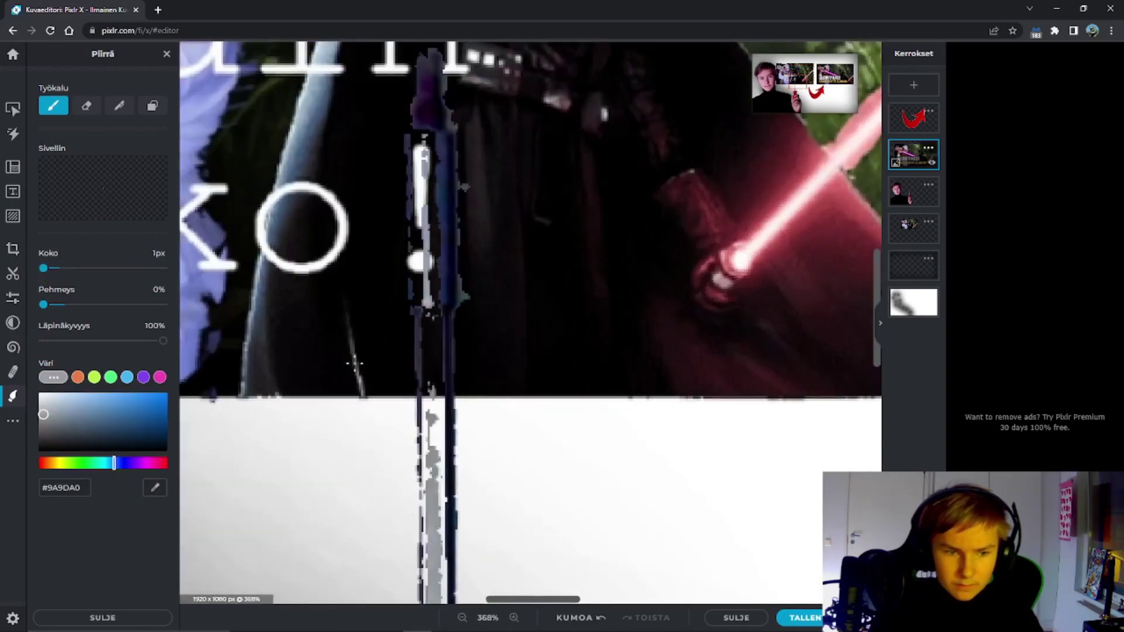
# Undo the stroke on the second thumbnail's layer and fill the shaft's dark gap on the first thumbnail's layer with the 8 px brush
pyautogui.moveTo(425, 310); pyautogui.dragTo(429, 417)
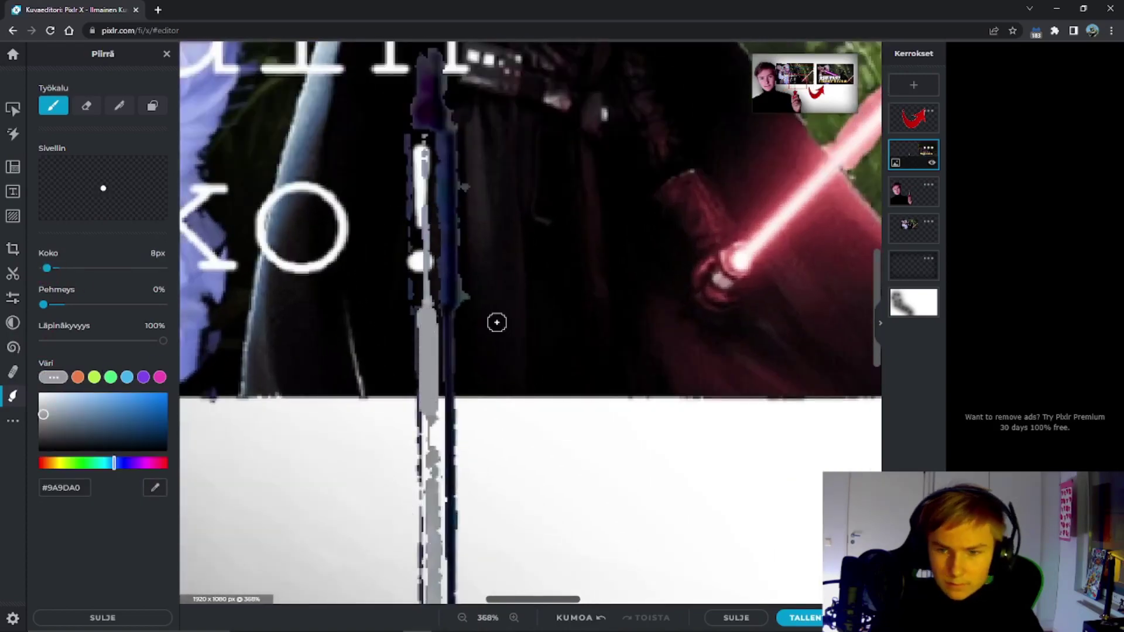
pyautogui.click(563, 622)
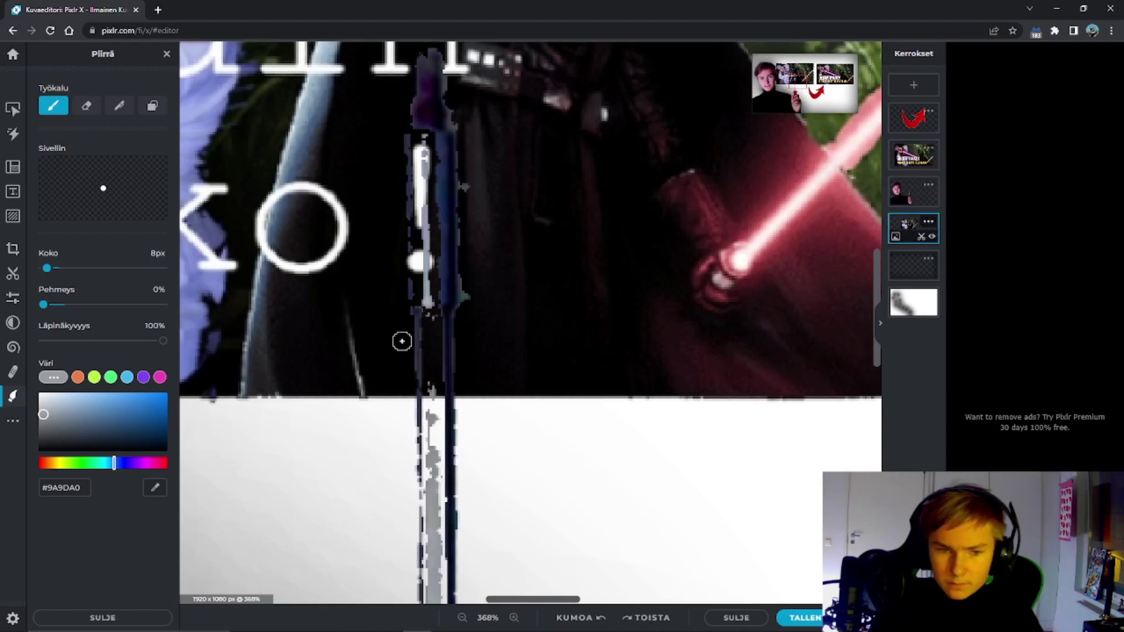
pyautogui.moveTo(433, 312); pyautogui.dragTo(434, 427)
pyautogui.moveTo(433, 344); pyautogui.dragTo(432, 310)
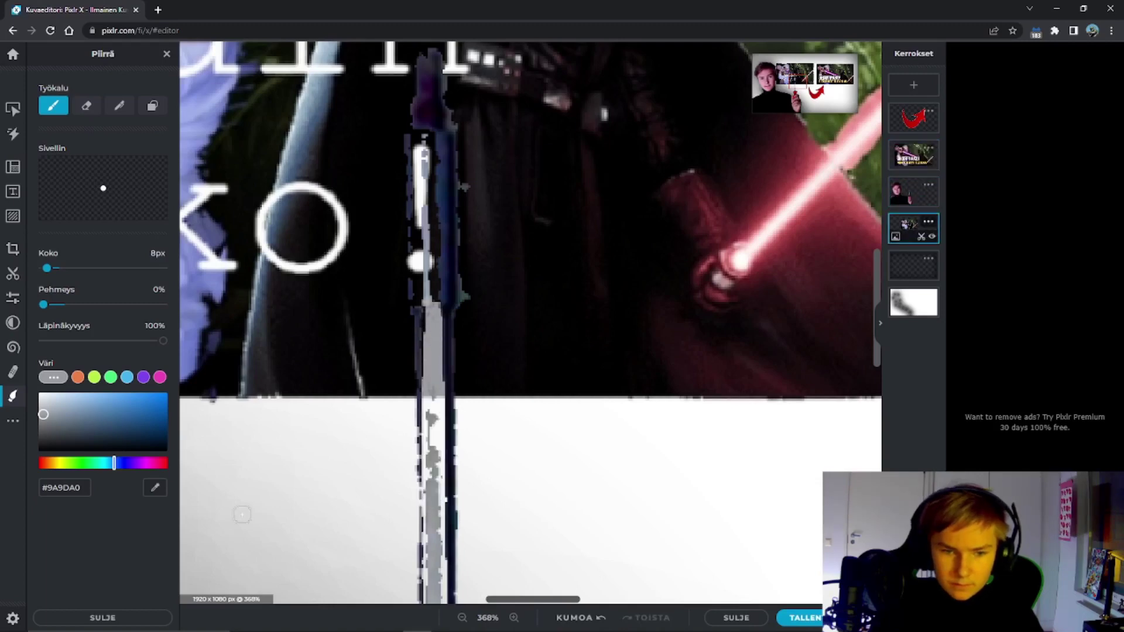
# Sample the blue-grey #8C9BA9 from the screwdriver and paint the upper part of the shaft over the thumbnail with it
pyautogui.click(155, 487)
pyautogui.click(426, 259)
pyautogui.moveTo(426, 259); pyautogui.dragTo(426, 297)
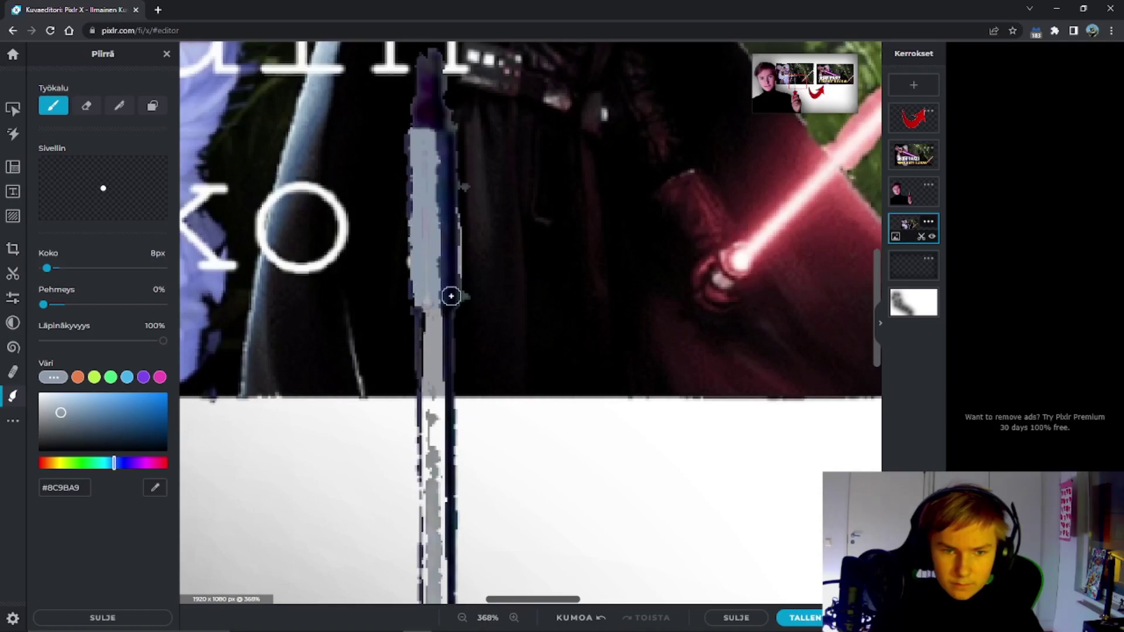
pyautogui.click(417, 622)
pyautogui.click(417, 622)
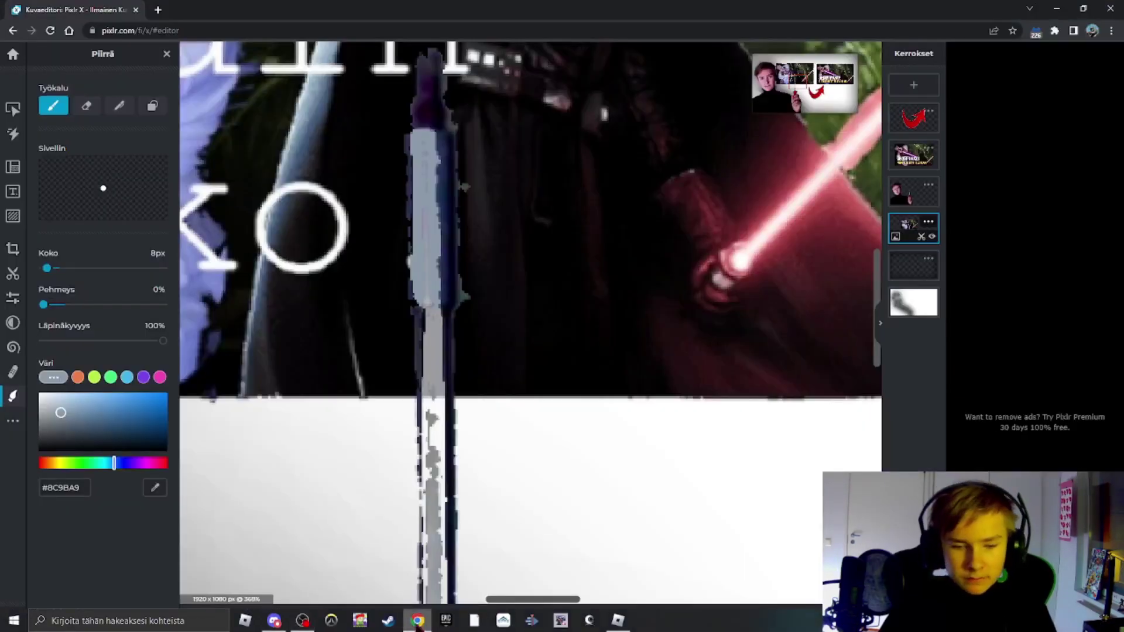
# Try to blend the two greys where the shaft sections meet, using #8C9BA9 with softer 8 px and 53 px brushes
pyautogui.click(156, 490)
pyautogui.click(431, 415)
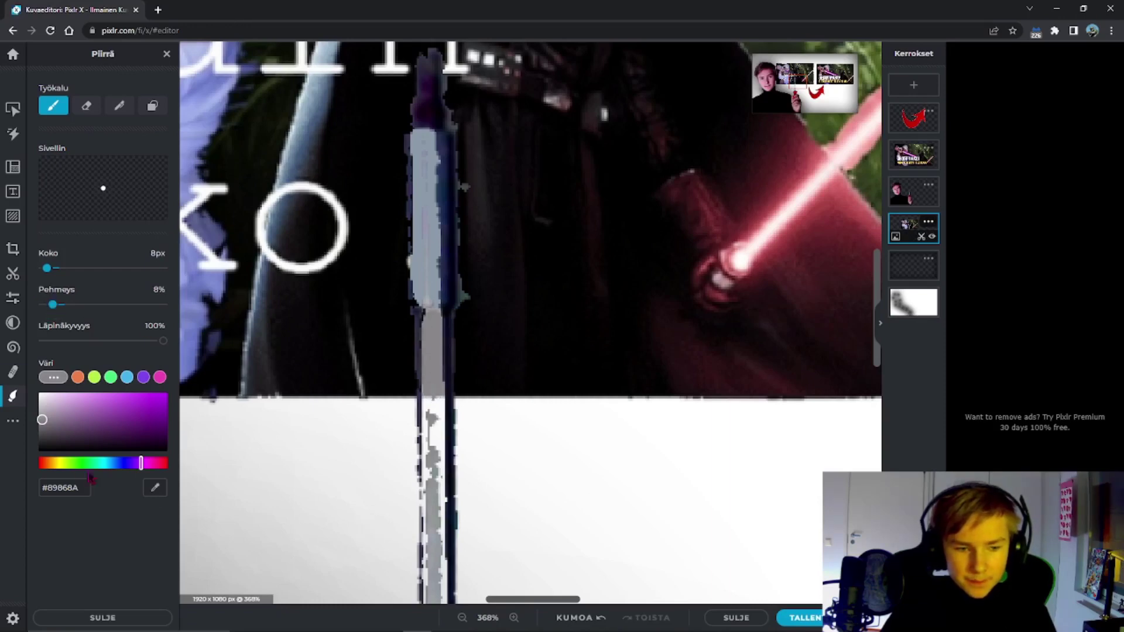
pyautogui.keyDown('alt'); pyautogui.click(434, 253); pyautogui.keyUp('alt')
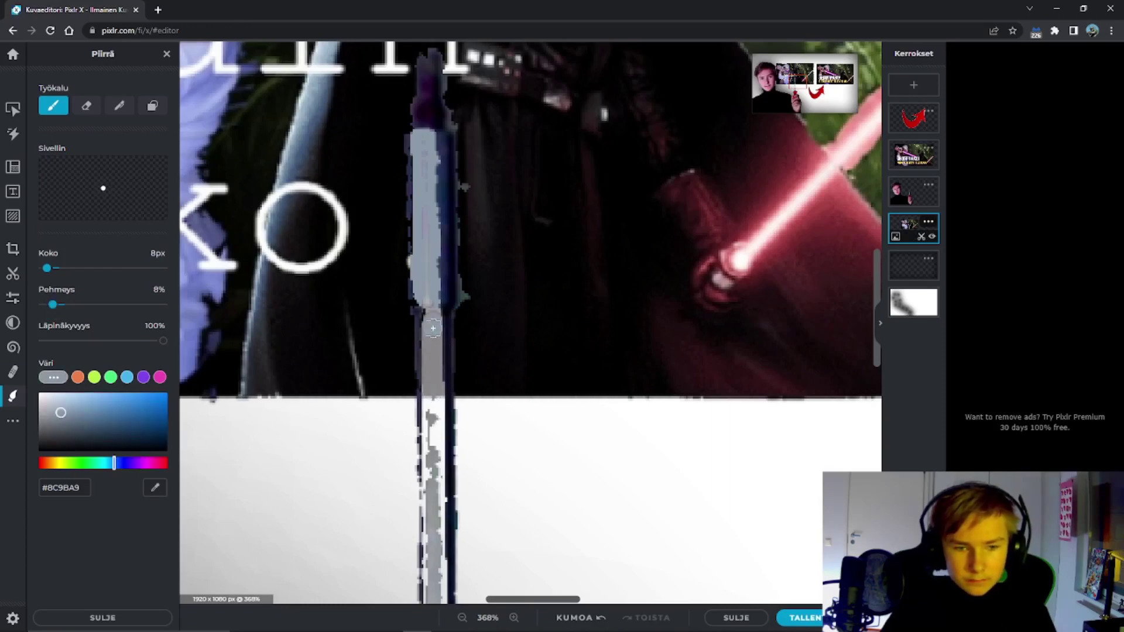
pyautogui.click(568, 621)
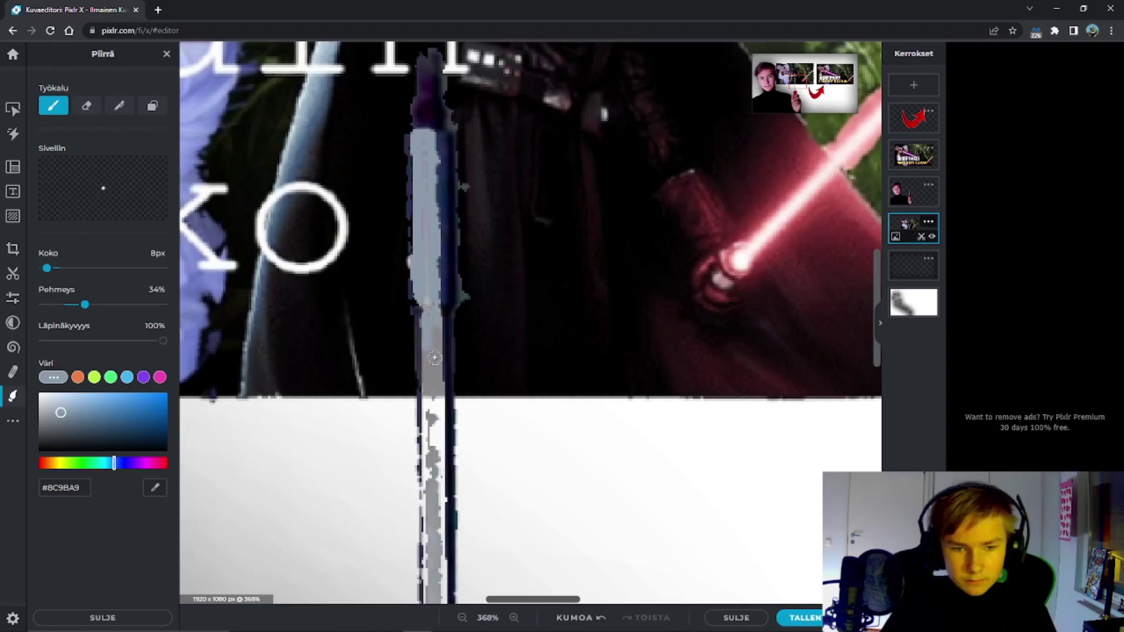
pyautogui.click(87, 268)
pyautogui.click(68, 268)
pyautogui.moveTo(403, 307); pyautogui.dragTo(403, 354)
pyautogui.click(579, 619)
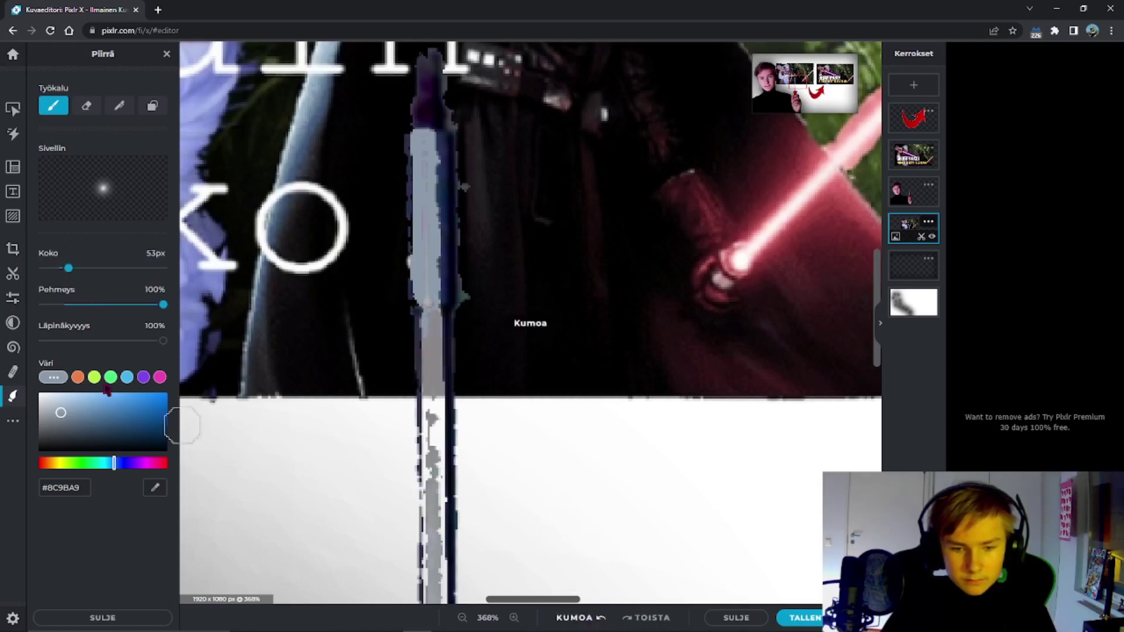
pyautogui.moveTo(436, 311); pyautogui.dragTo(430, 359)
# Fill the gaps in the shaft's lower part on the background layer with sampled grey #829292, using a 6 px brush at 0% softness
pyautogui.scroll(-6, 499, 546)
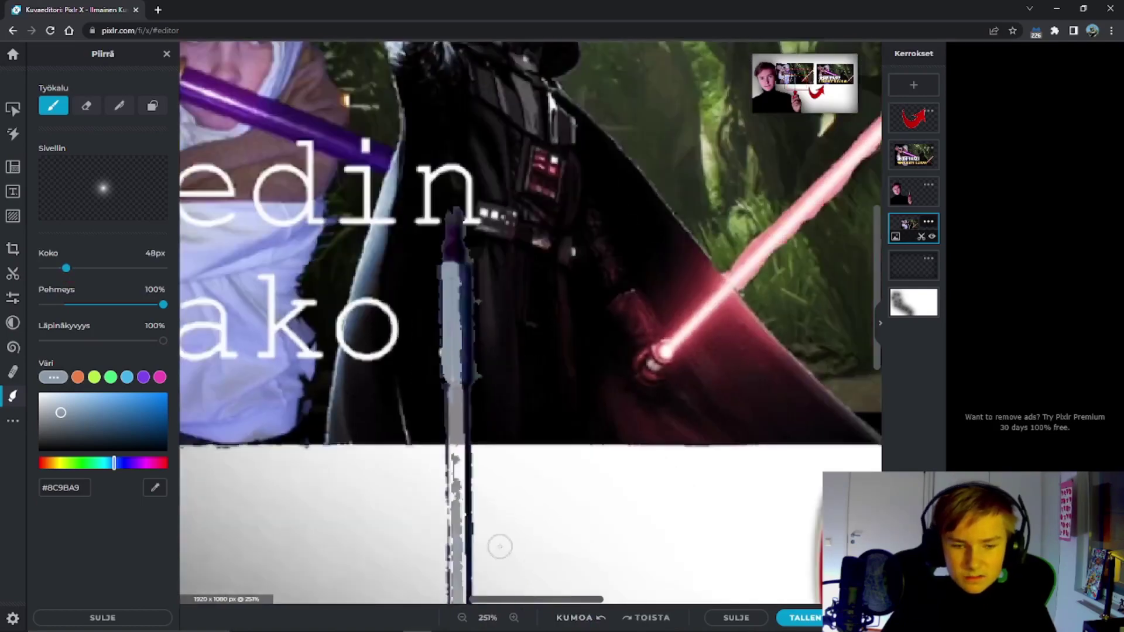
pyautogui.scroll(6, 477, 597)
pyautogui.moveTo(163, 304); pyautogui.dragTo(58, 304)
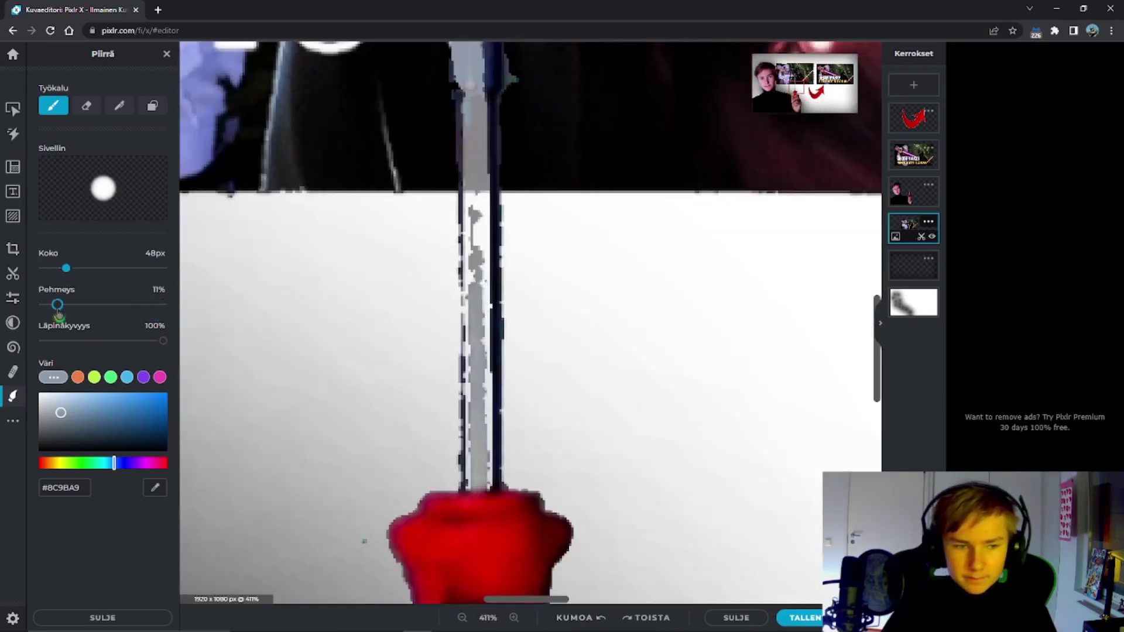
pyautogui.keyDown('alt'); pyautogui.click(494, 251); pyautogui.keyUp('alt')
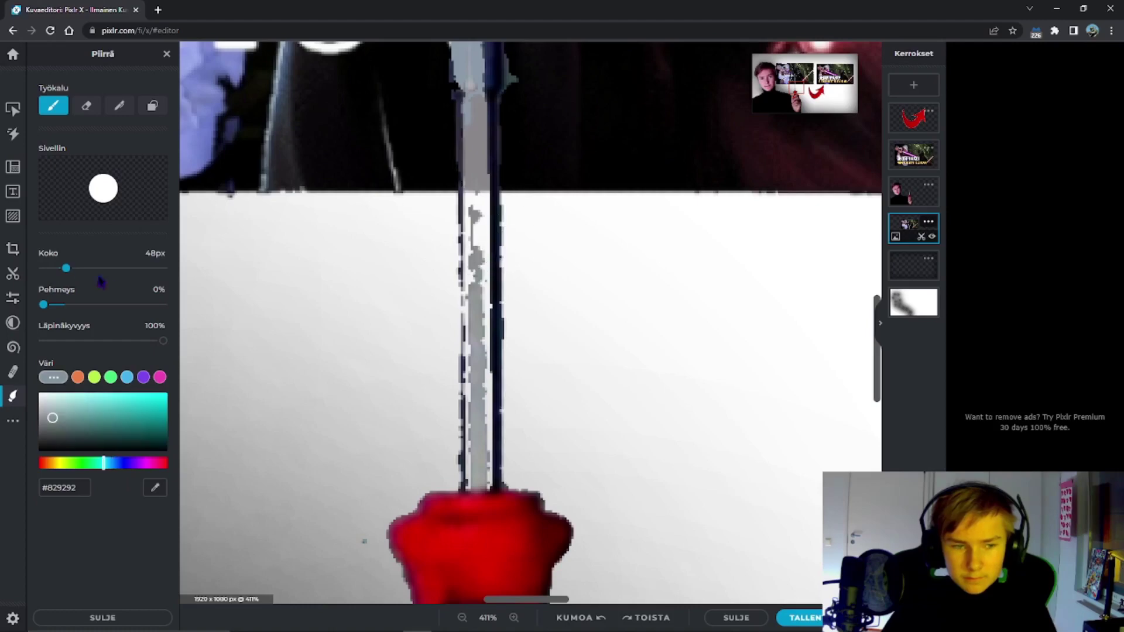
pyautogui.click(913, 302)
pyautogui.scroll(1, 469, 255)
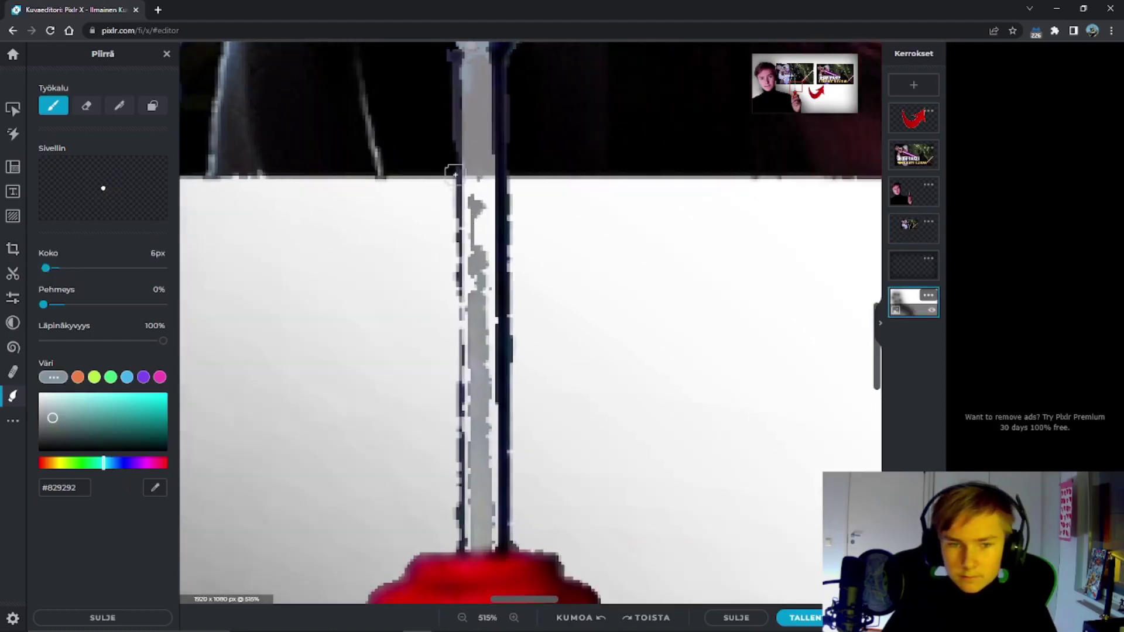
pyautogui.moveTo(459, 173); pyautogui.dragTo(491, 331)
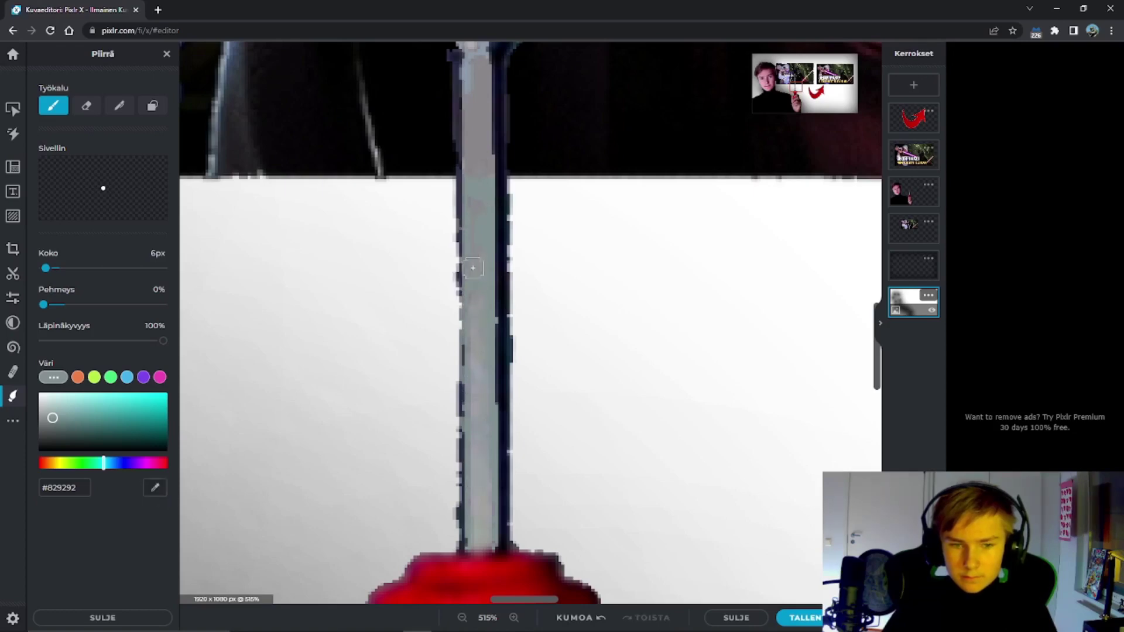
# Sample #8B898D from the shaft and touch up its lower part on the background layer and its upper part on the first thumbnail's layer
pyautogui.keyDown('alt'); pyautogui.click(474, 248); pyautogui.keyUp('alt')
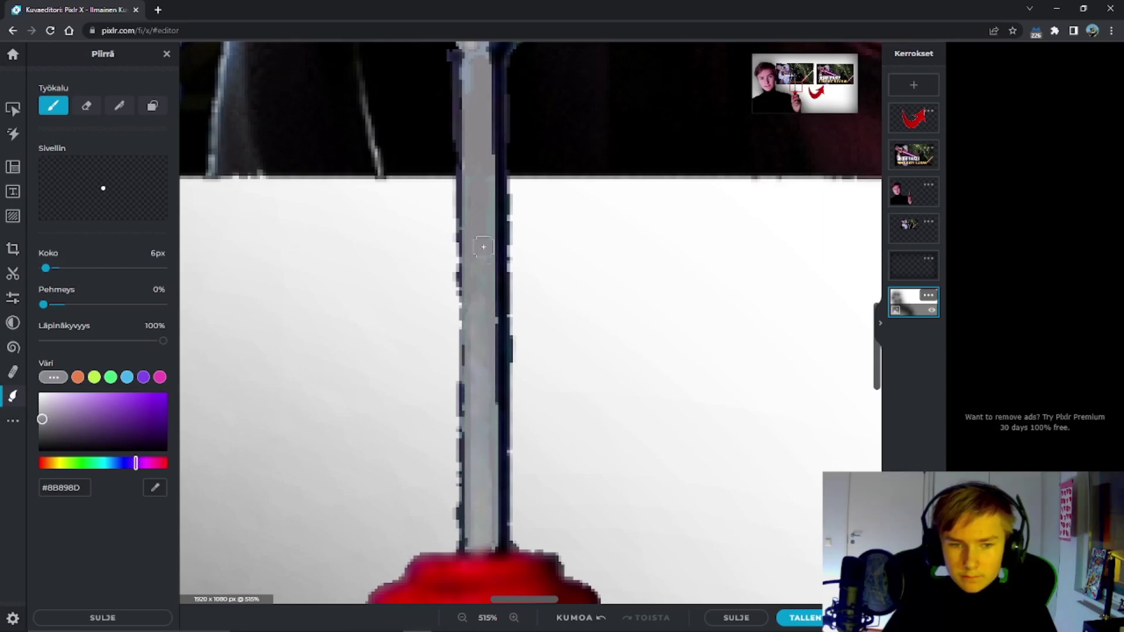
pyautogui.scroll(-5, 481, 182)
pyautogui.scroll(9, 505, 77)
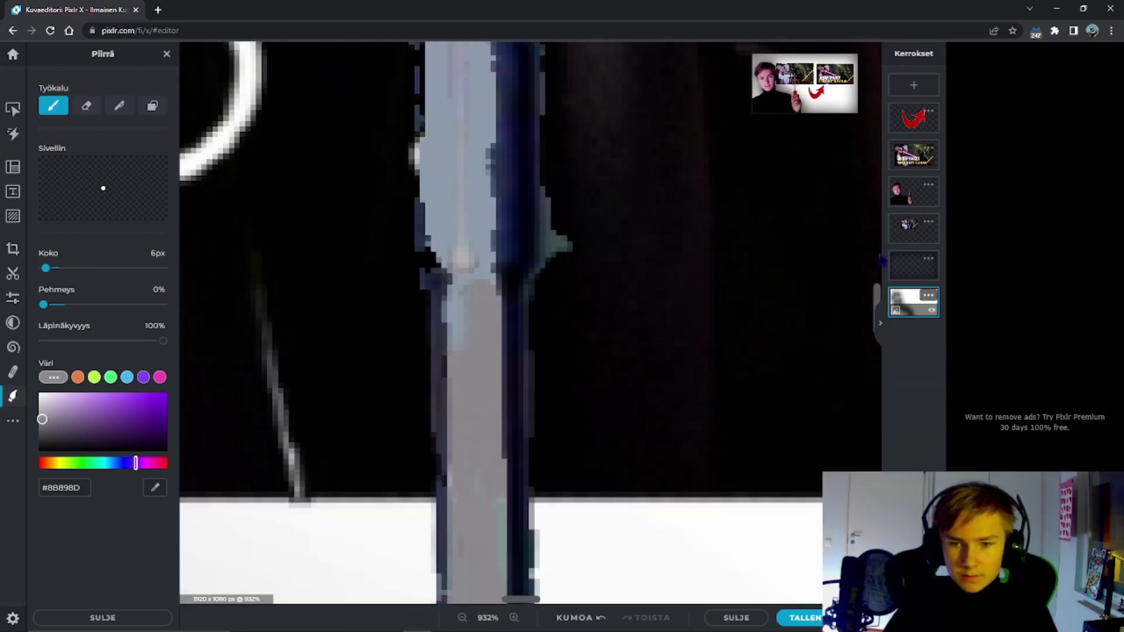
pyautogui.click(912, 230)
pyautogui.moveTo(476, 102); pyautogui.dragTo(485, 267)
pyautogui.scroll(-8, 510, 58)
pyautogui.moveTo(877, 361); pyautogui.dragTo(867, 324)
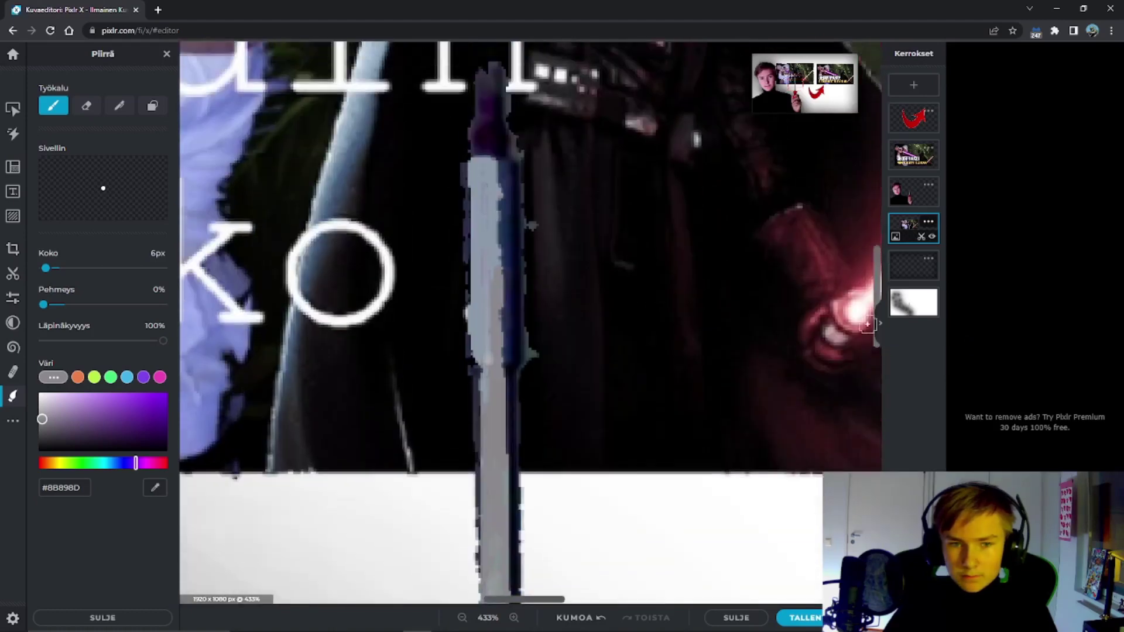
# Sample the blended grey #9694AA and paint the upper shaft section over the first thumbnail with it
pyautogui.scroll(1, 579, 217)
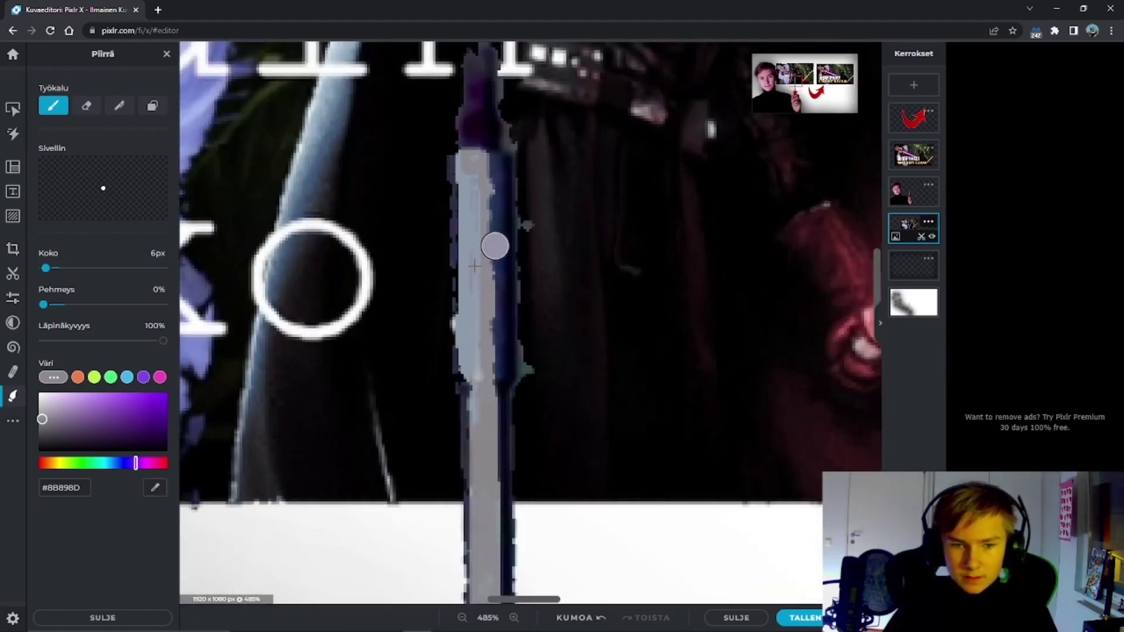
pyautogui.keyDown('alt'); pyautogui.click(477, 245); pyautogui.keyUp('alt')
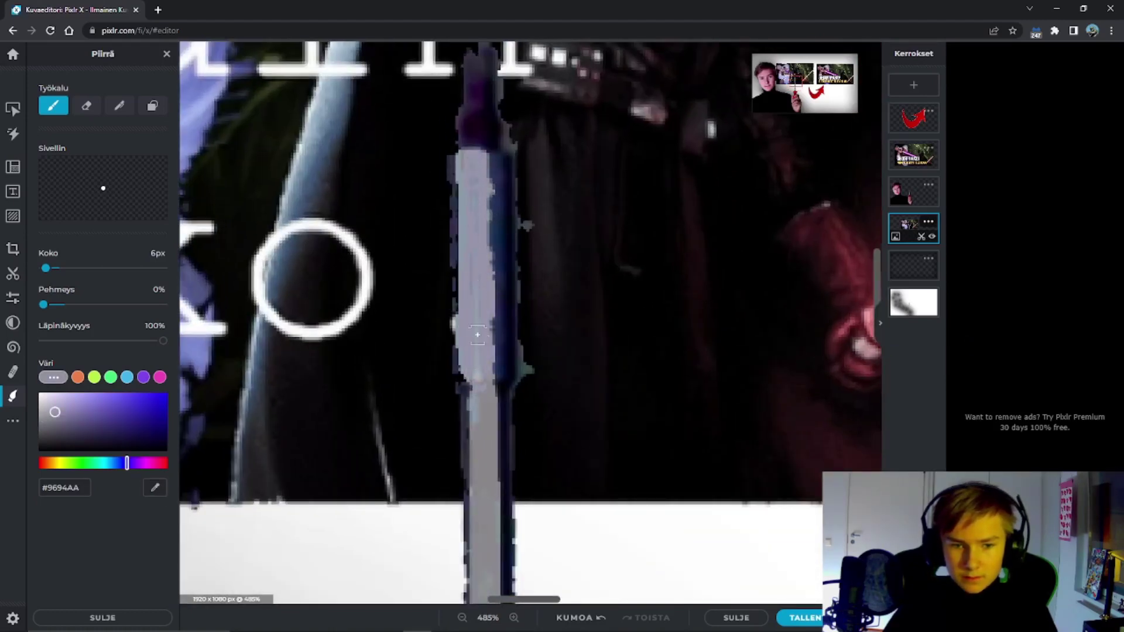
pyautogui.scroll(-10, 491, 310)
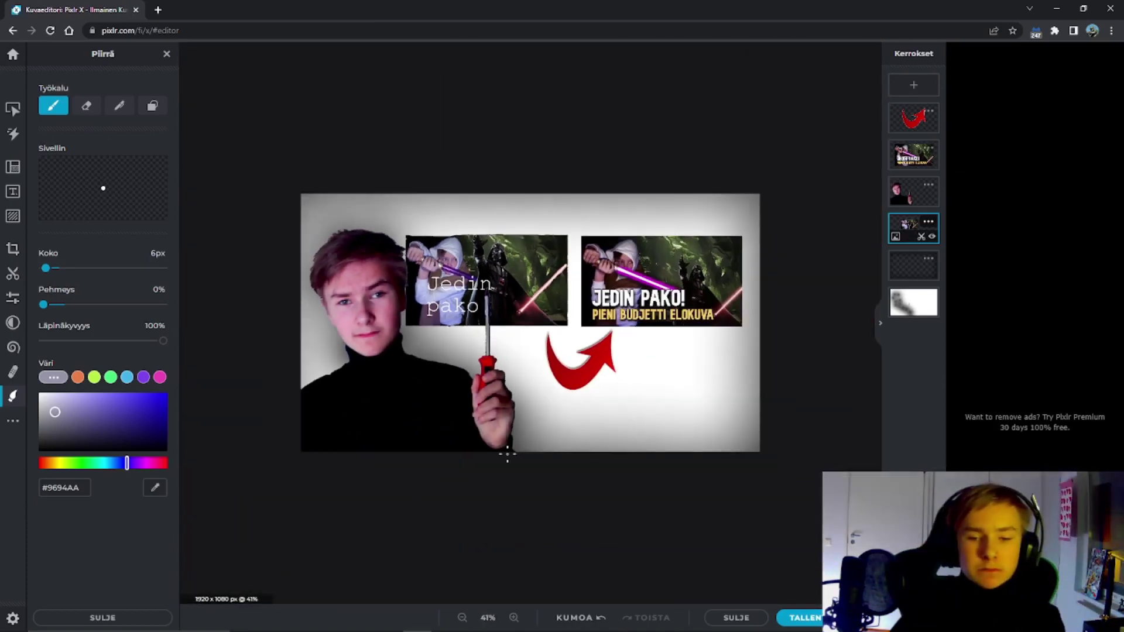
# Select the background layer and set up a black #000000 brush at 1000 px with 100% softness
pyautogui.click(13, 108)
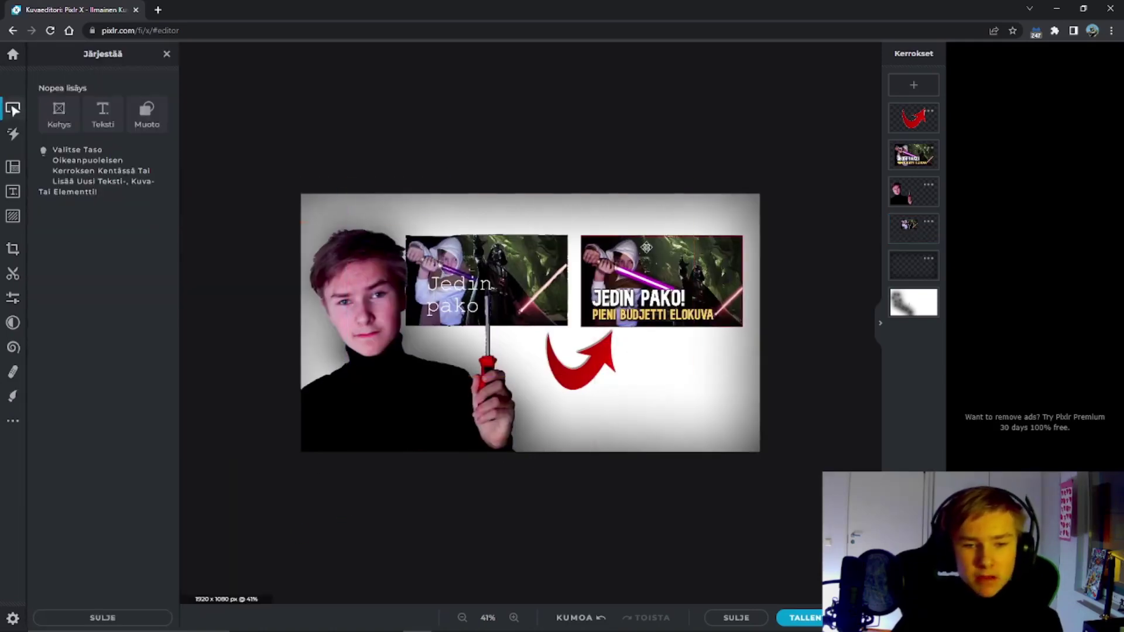
pyautogui.click(610, 373)
pyautogui.click(577, 454)
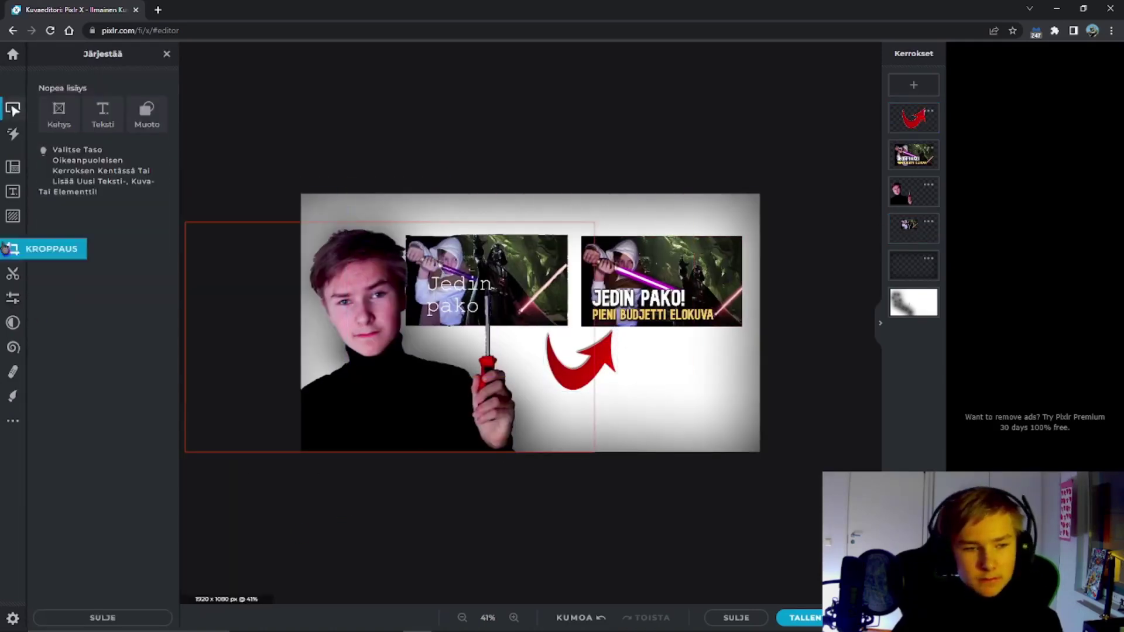
pyautogui.click(688, 286)
pyautogui.click(913, 303)
pyautogui.click(13, 397)
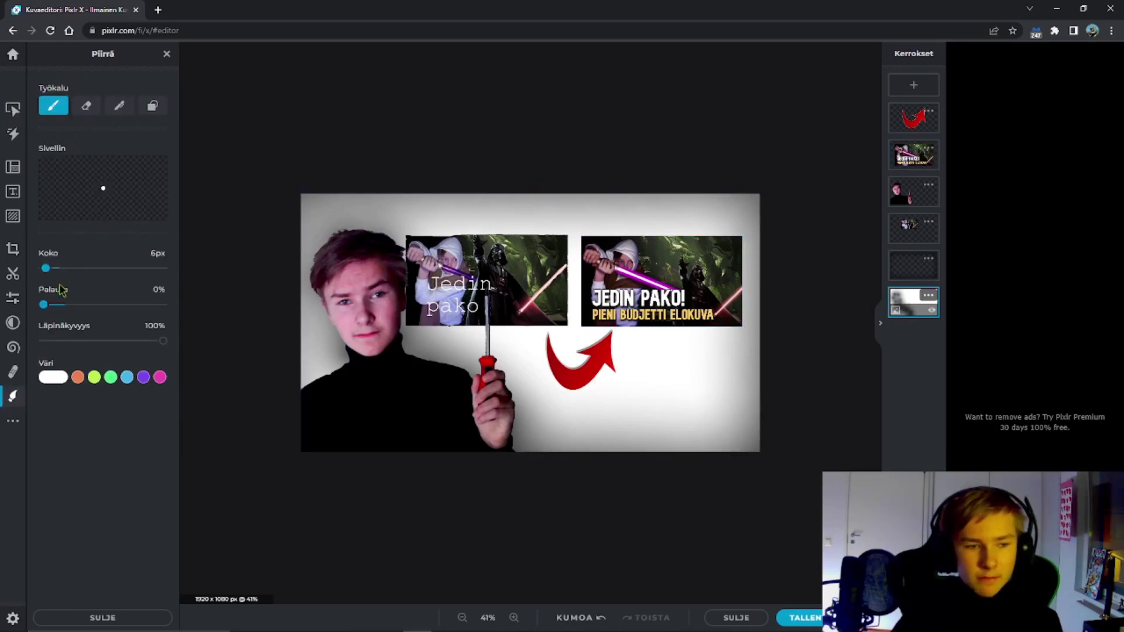
pyautogui.moveTo(64, 307); pyautogui.dragTo(164, 305)
pyautogui.click(58, 377)
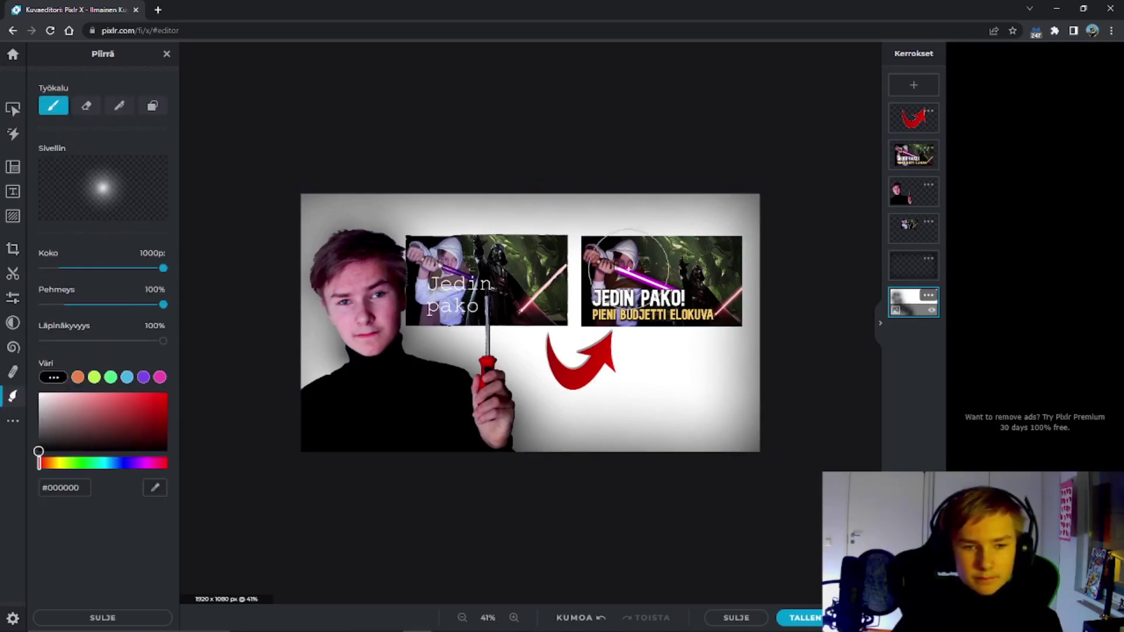
# Try darkening the background behind both thumbnails with black strokes at 100% opacity, and undo them
pyautogui.moveTo(628, 282); pyautogui.dragTo(692, 281)
pyautogui.moveTo(482, 285); pyautogui.dragTo(544, 301)
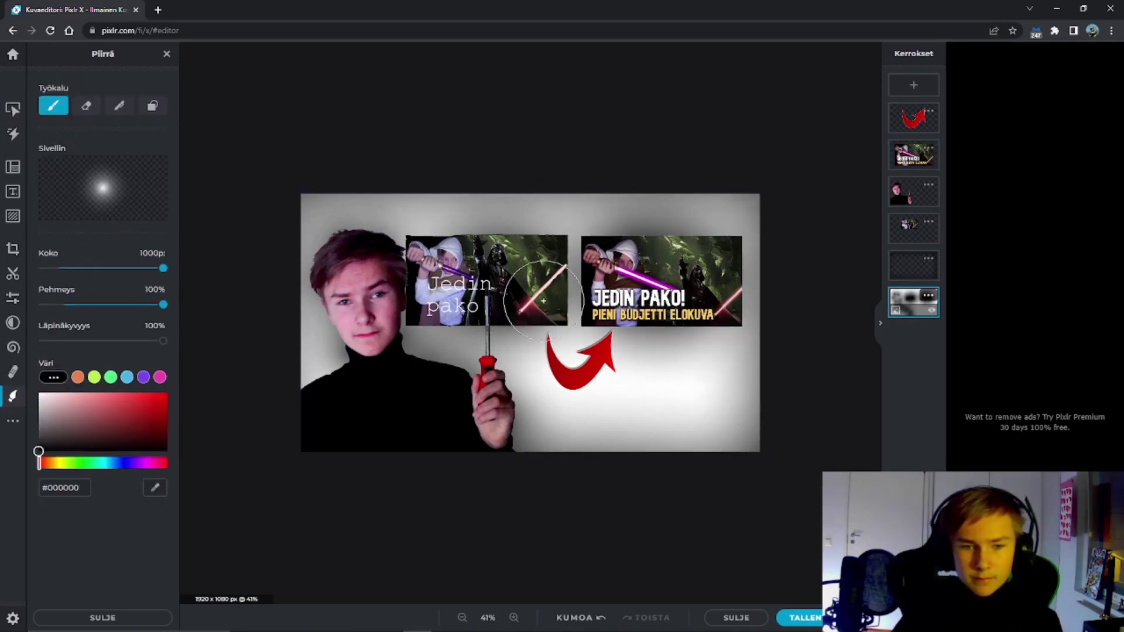
pyautogui.scroll(2, 781, 407)
pyautogui.scroll(-4, 687, 474)
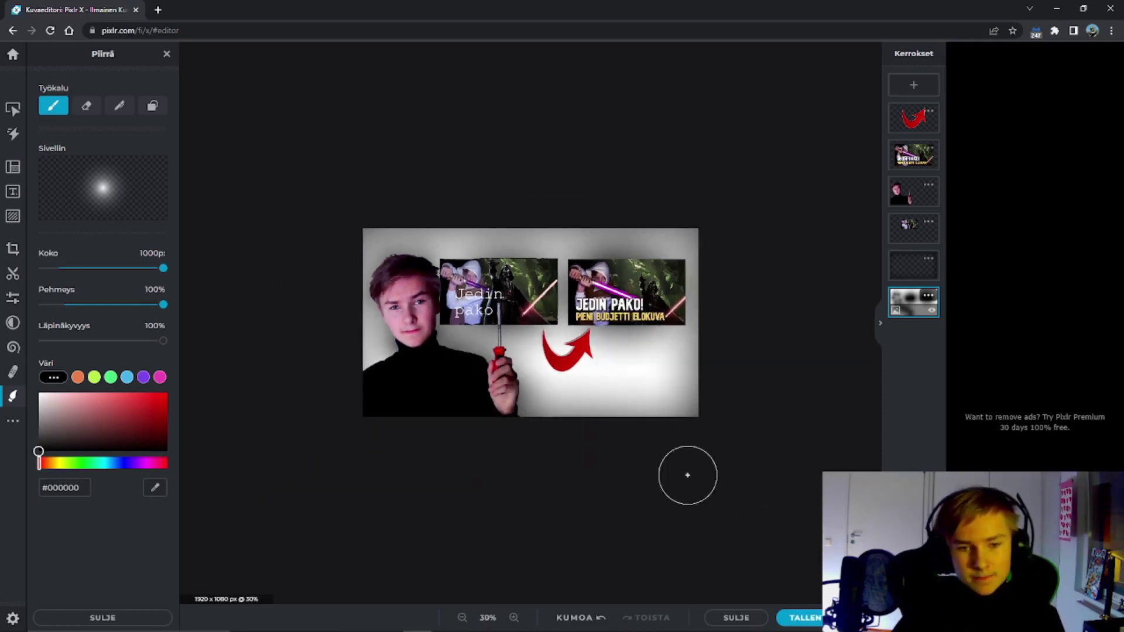
pyautogui.click(577, 618)
pyautogui.click(579, 619)
pyautogui.click(582, 619)
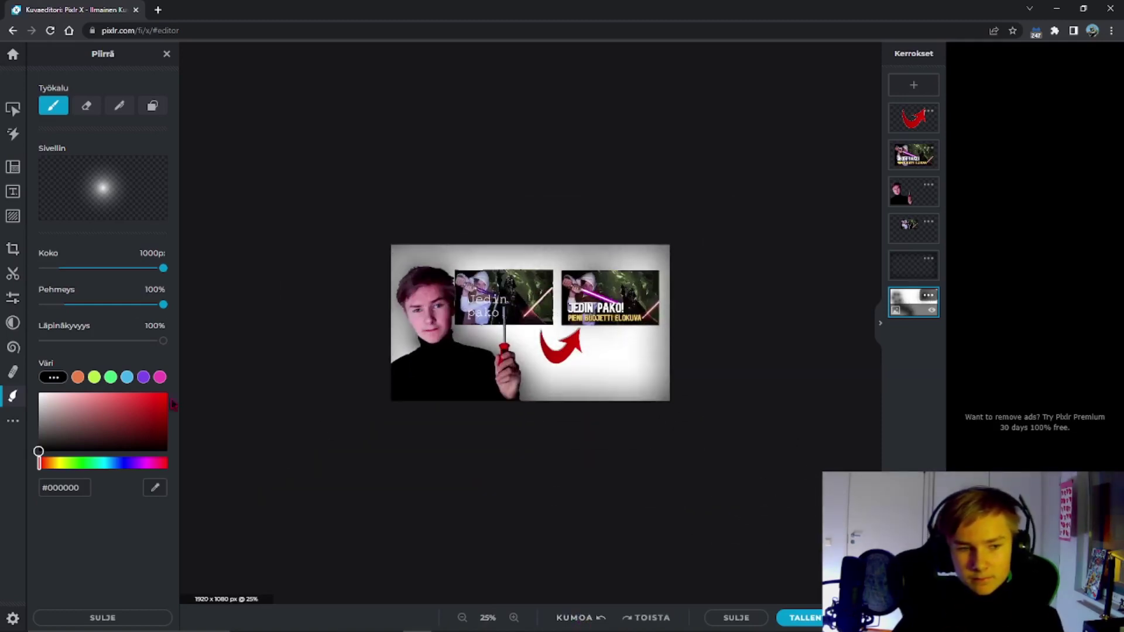
pyautogui.click(576, 617)
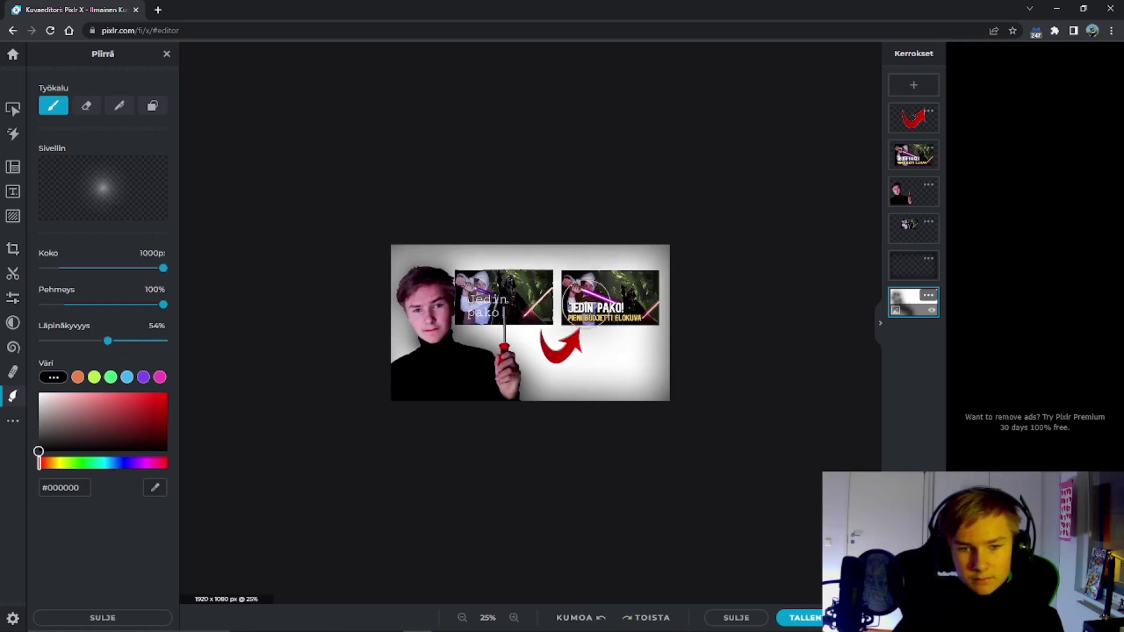
# Paint soft black shadows behind both thumbnails on the background layer at 54% brush opacity
pyautogui.moveTo(604, 297); pyautogui.dragTo(626, 296)
pyautogui.moveTo(489, 294); pyautogui.dragTo(517, 295)
pyautogui.scroll(1, 625, 448)
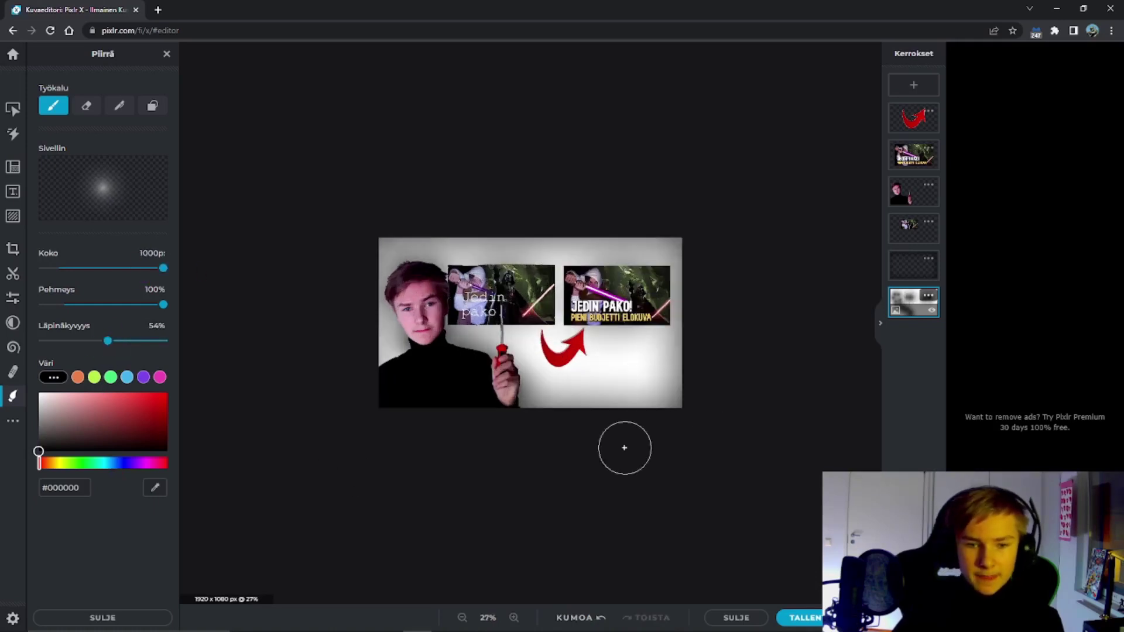
# Add the text "MIten tehdä thumbnailistasi paremman näköinen?" and set its font to Daddy Day
pyautogui.click(13, 192)
pyautogui.click(103, 94)
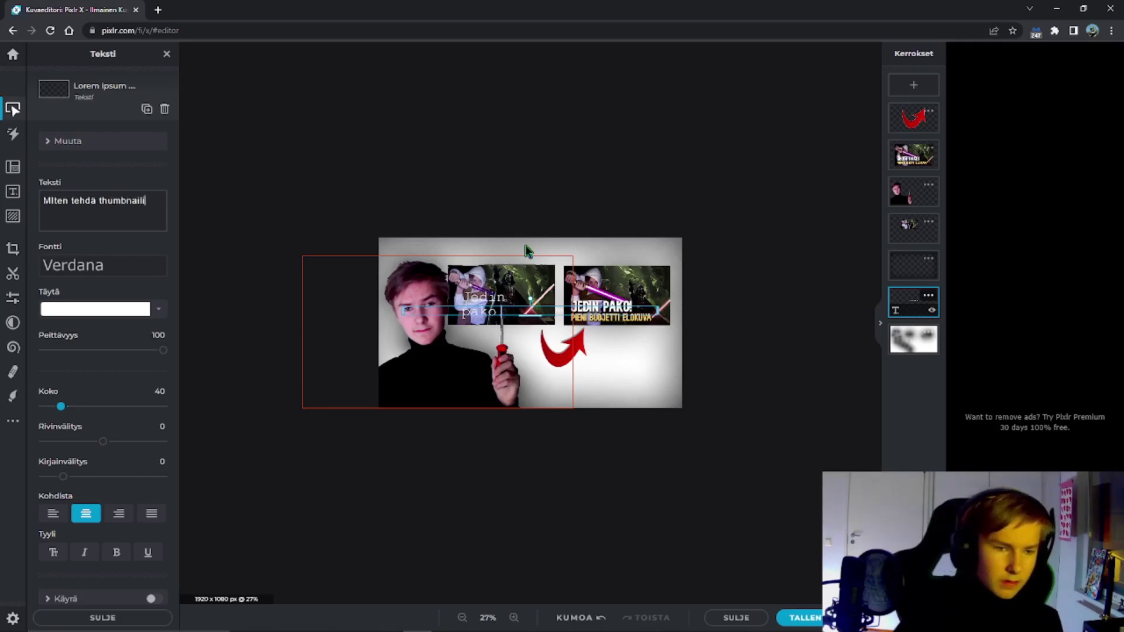
pyautogui.write('si paremman näköinen?')
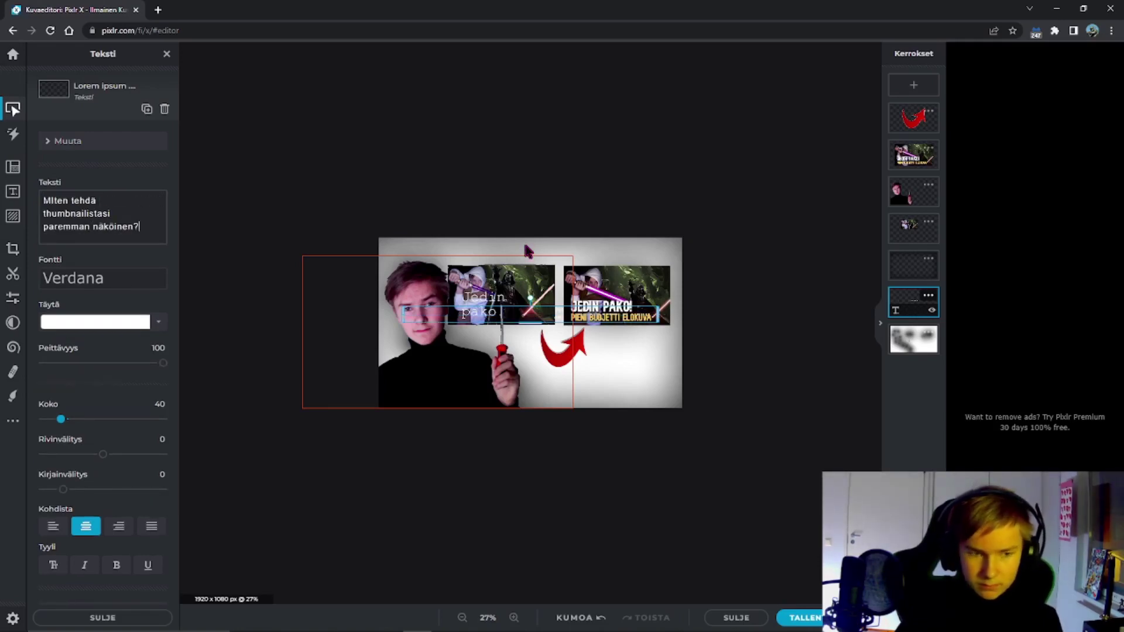
pyautogui.click(102, 278)
pyautogui.write('d')
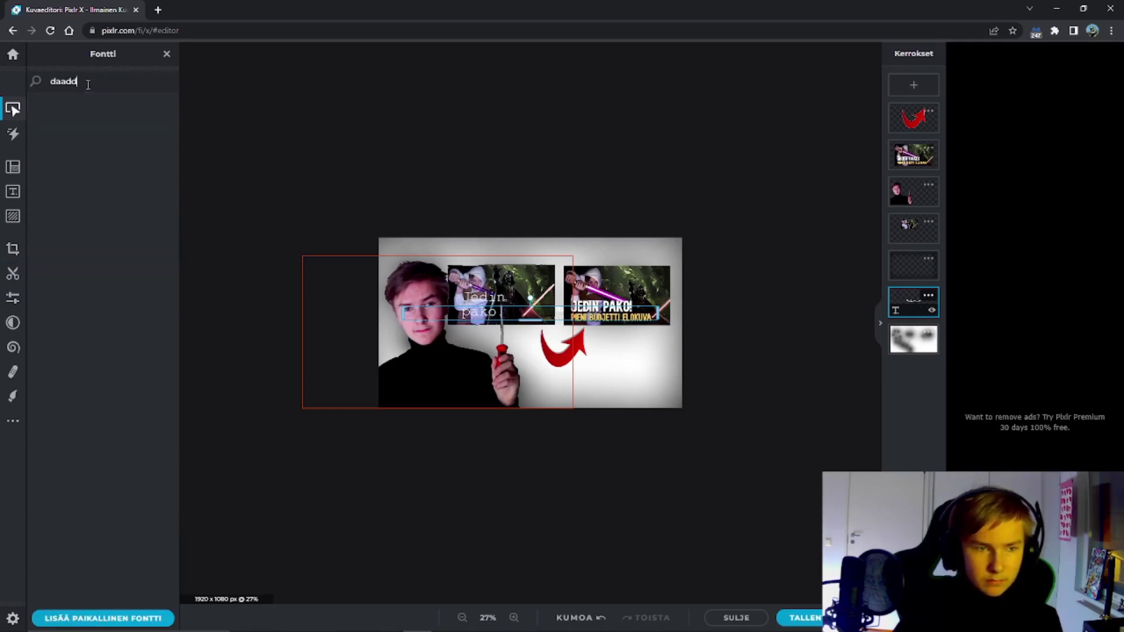
pyautogui.write('addy')
pyautogui.click(100, 111)
# Raise the text layer above the thumbnails and place it across the image's lower part at size 165, with ä and ö written as a and o
pyautogui.moveTo(902, 303); pyautogui.dragTo(911, 139)
pyautogui.moveTo(561, 321); pyautogui.dragTo(564, 378)
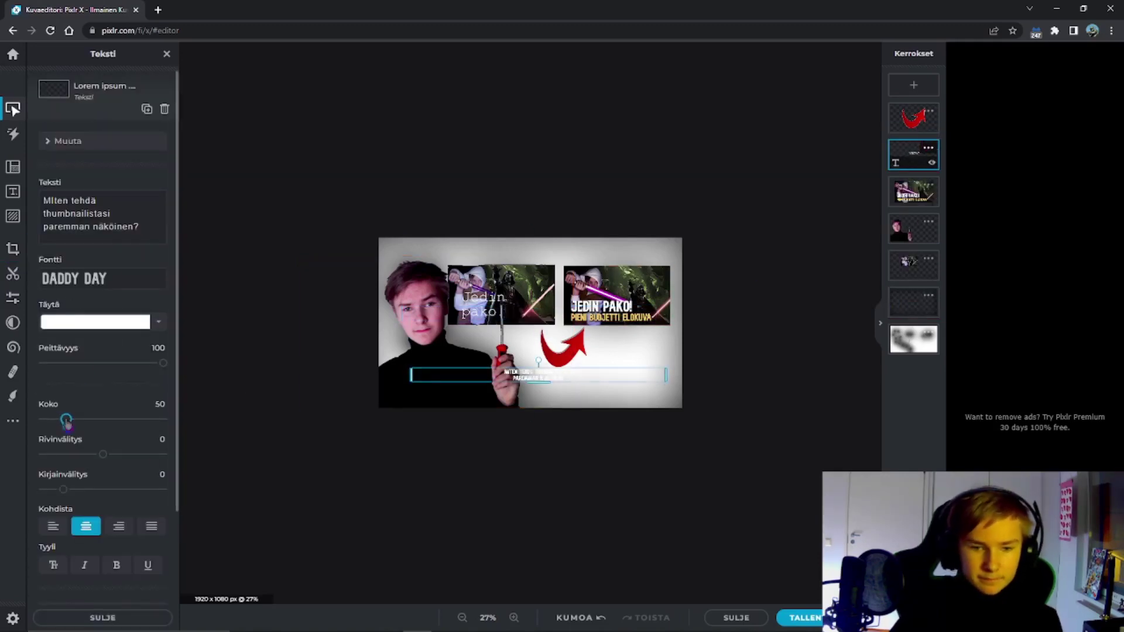
pyautogui.moveTo(66, 420); pyautogui.dragTo(88, 419)
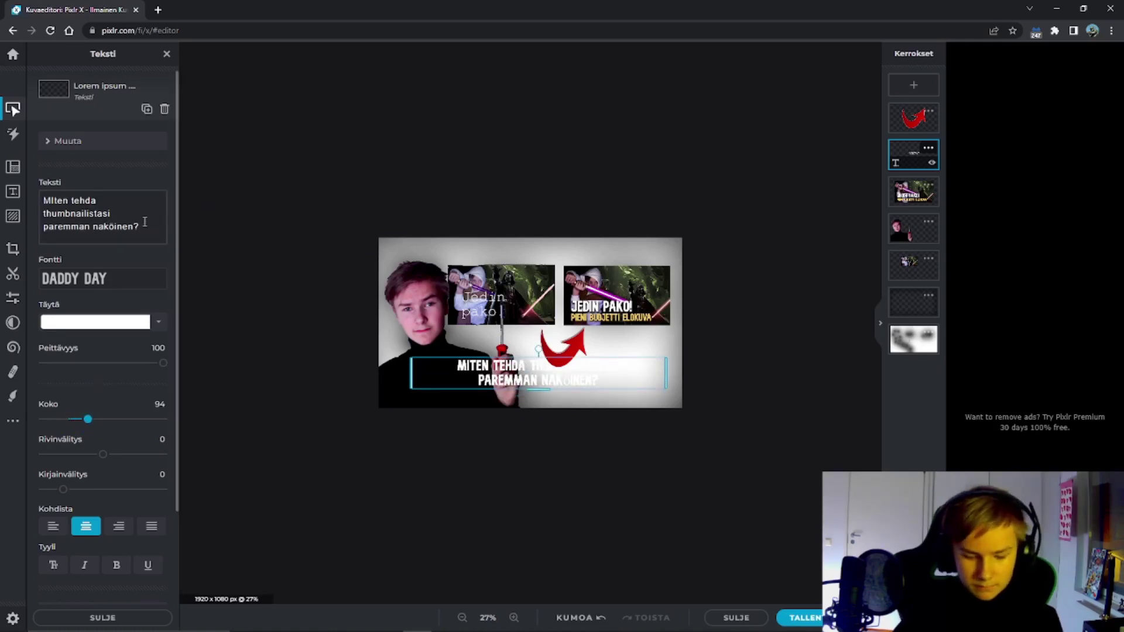
pyautogui.scroll(-2, 55, 339)
pyautogui.moveTo(106, 313); pyautogui.dragTo(96, 316)
pyautogui.moveTo(470, 363); pyautogui.dragTo(476, 381)
# Give the title a black shadow with blur 40 and opacity 100, and turn on its outline
pyautogui.click(151, 584)
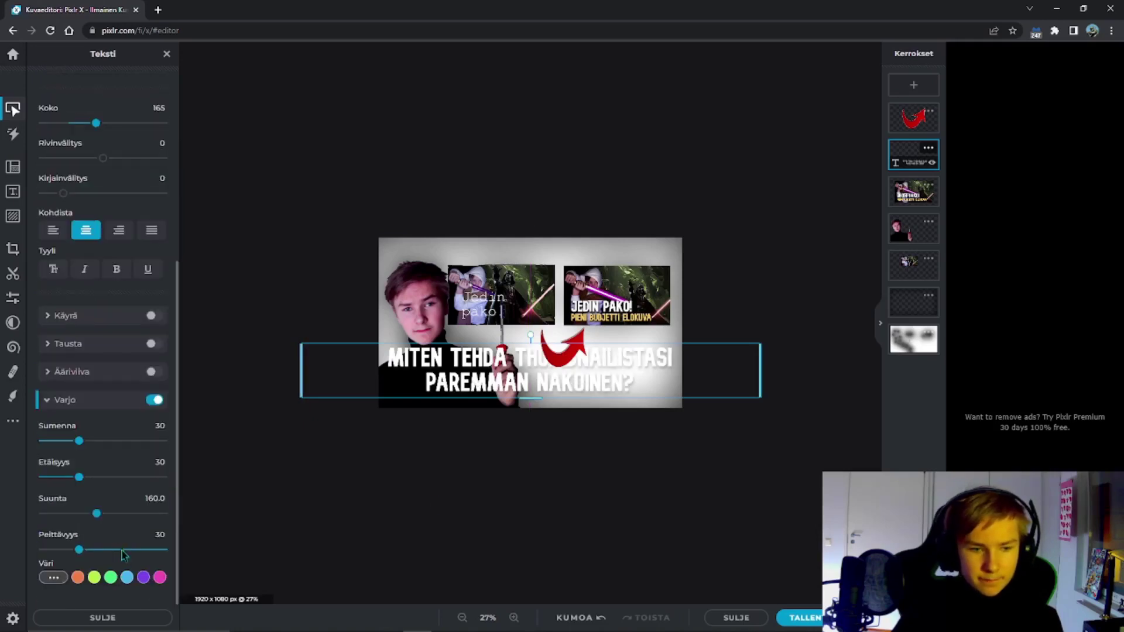
pyautogui.scroll(3, 92, 330)
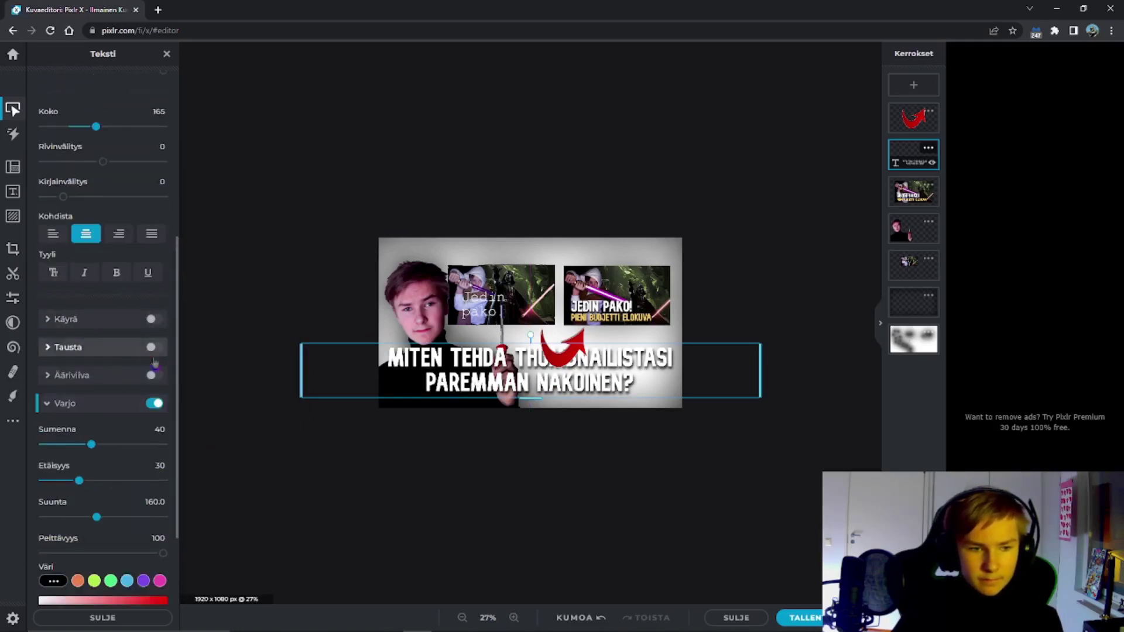
pyautogui.click(154, 374)
pyautogui.moveTo(57, 311); pyautogui.dragTo(53, 312)
pyautogui.moveTo(58, 323); pyautogui.dragTo(55, 325)
pyautogui.moveTo(160, 261); pyautogui.dragTo(43, 312)
# Try the curved red arrow beneath the title and higher up between the thumbnails, and delete it
pyautogui.moveTo(913, 118); pyautogui.dragTo(913, 156)
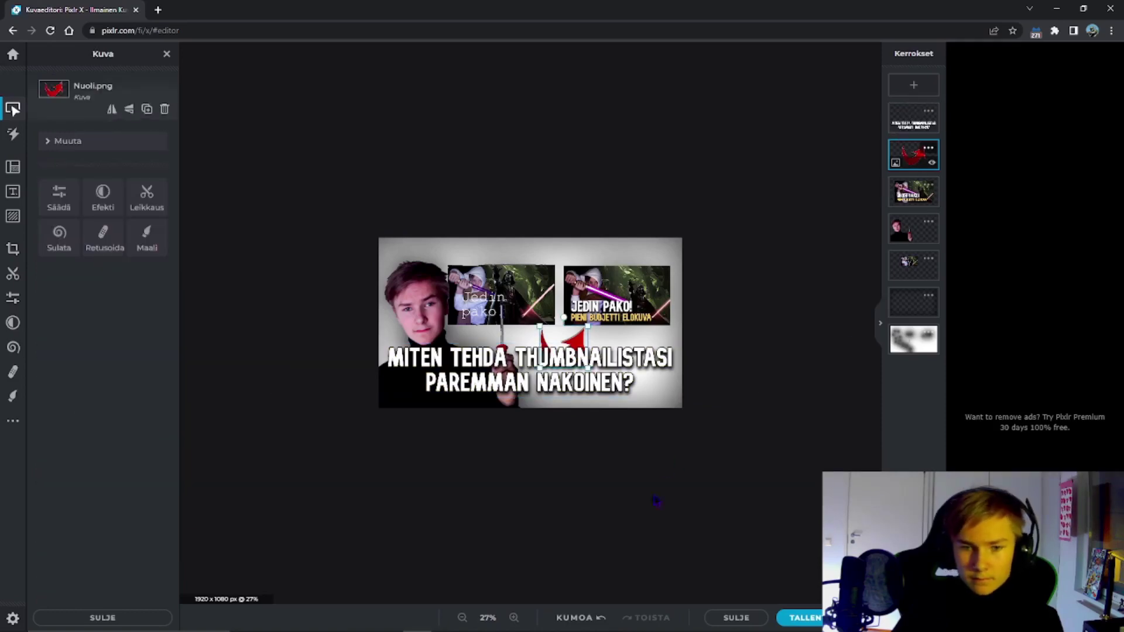
pyautogui.moveTo(562, 354); pyautogui.dragTo(578, 299)
pyautogui.scroll(3, 556, 329)
pyautogui.press('Delete')
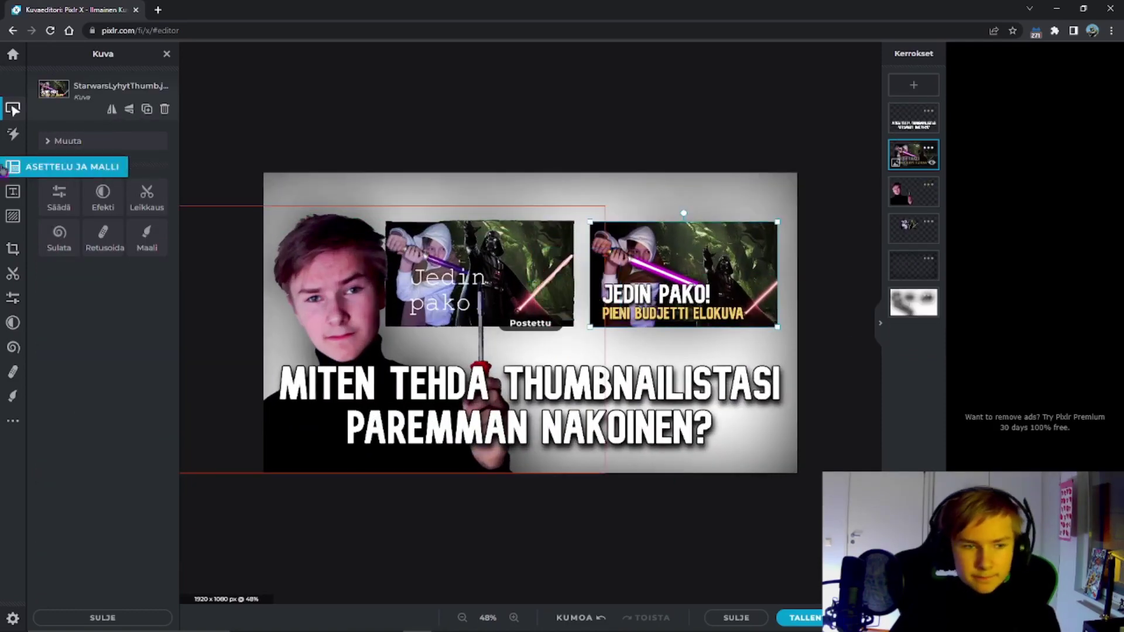
pyautogui.click(13, 216)
pyautogui.click(99, 104)
pyautogui.scroll(1, 66, 81)
pyautogui.scroll(2, 66, 82)
pyautogui.click(67, 78)
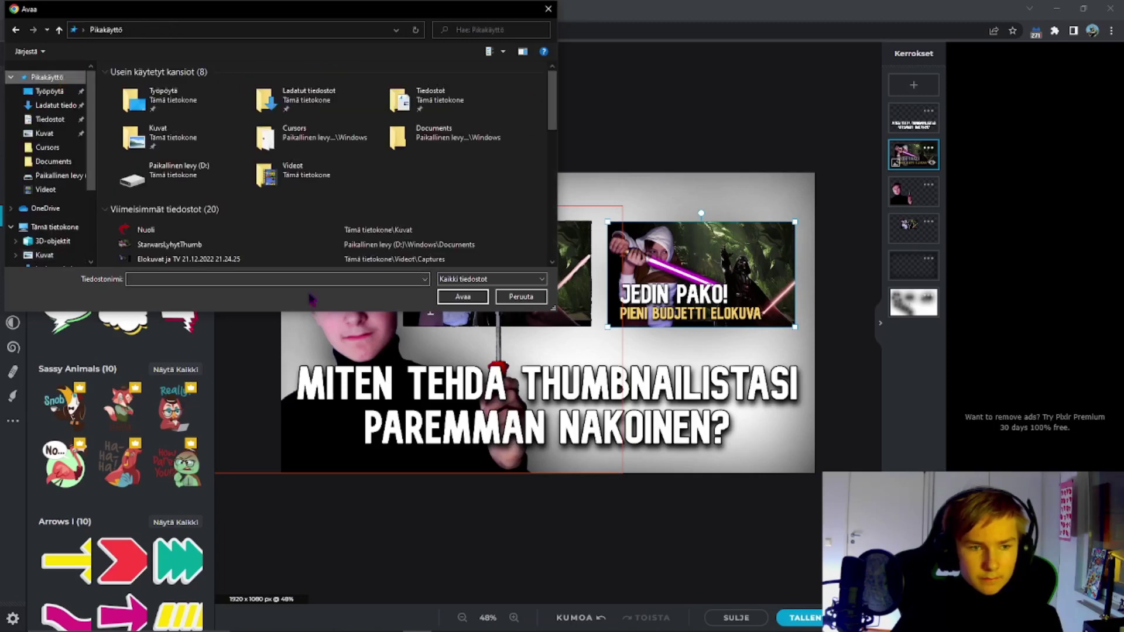
pyautogui.click(274, 280)
pyautogui.write('a')
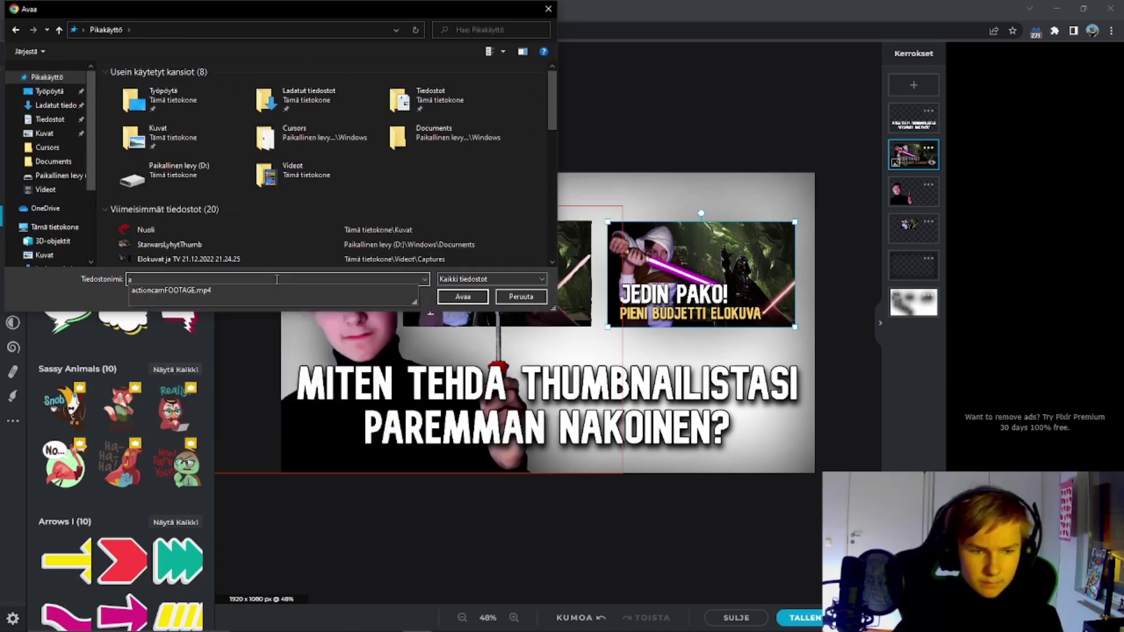
pyautogui.press('Escape')
# Search Google Images for "arrow png" in a new browser tab
pyautogui.hotkey('ctrl', 't')
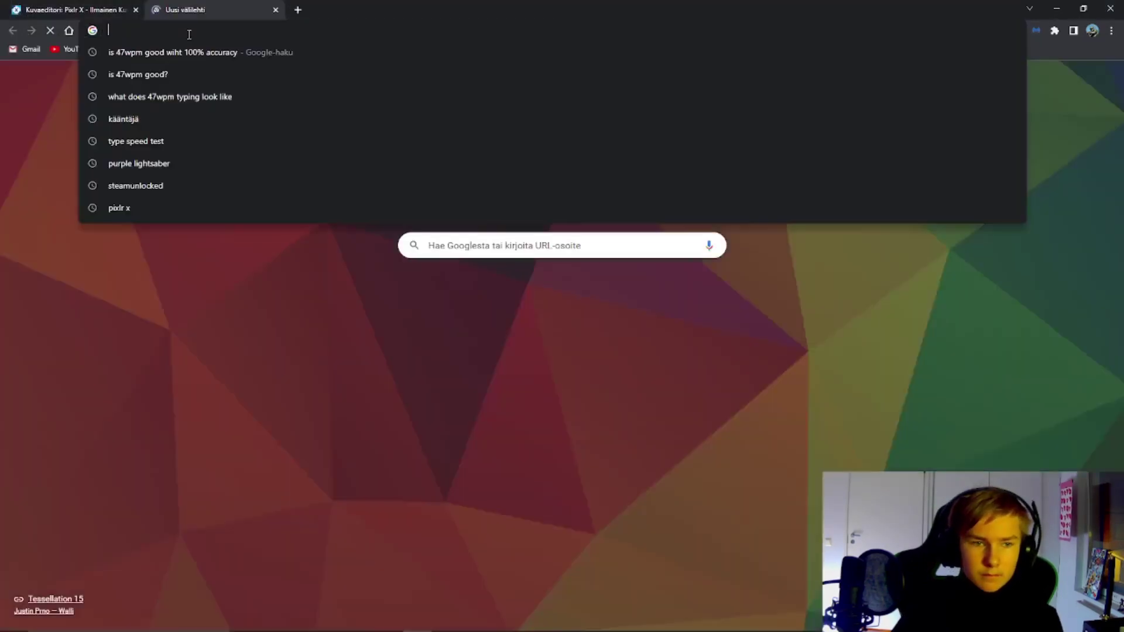
pyautogui.write('arrow png')
pyautogui.press('Return')
pyautogui.click(212, 105)
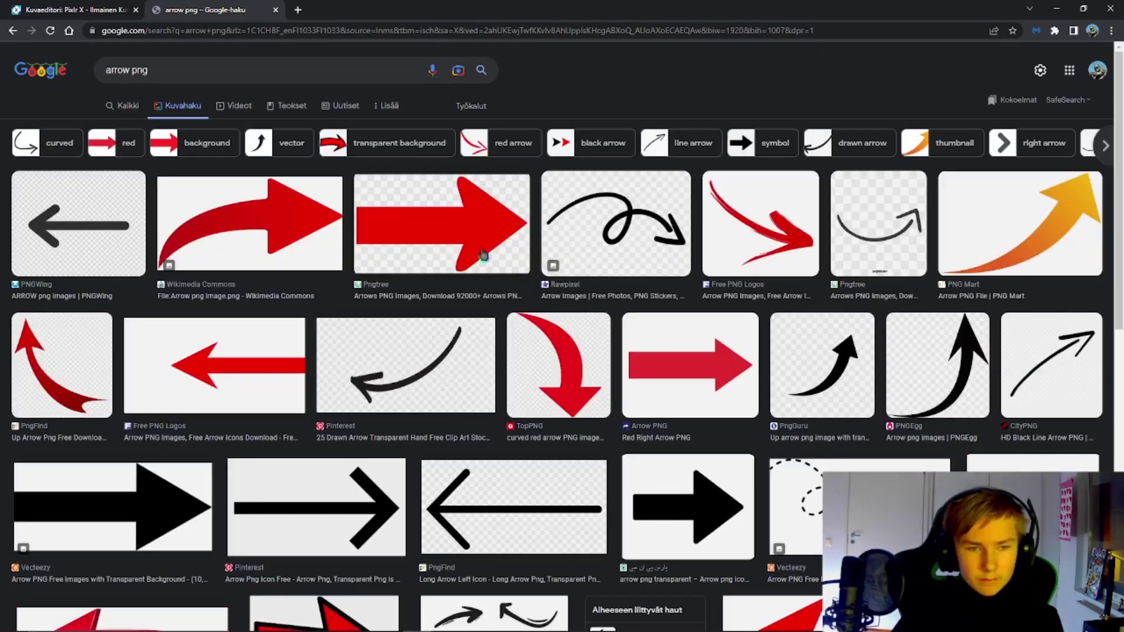
# Save the straight red Pngtree arrow as the PNG file NuoliSuora on the desktop and switch back to the Pixlr X tab
pyautogui.click(457, 229)
pyautogui.rightClick(827, 246)
pyautogui.click(884, 369)
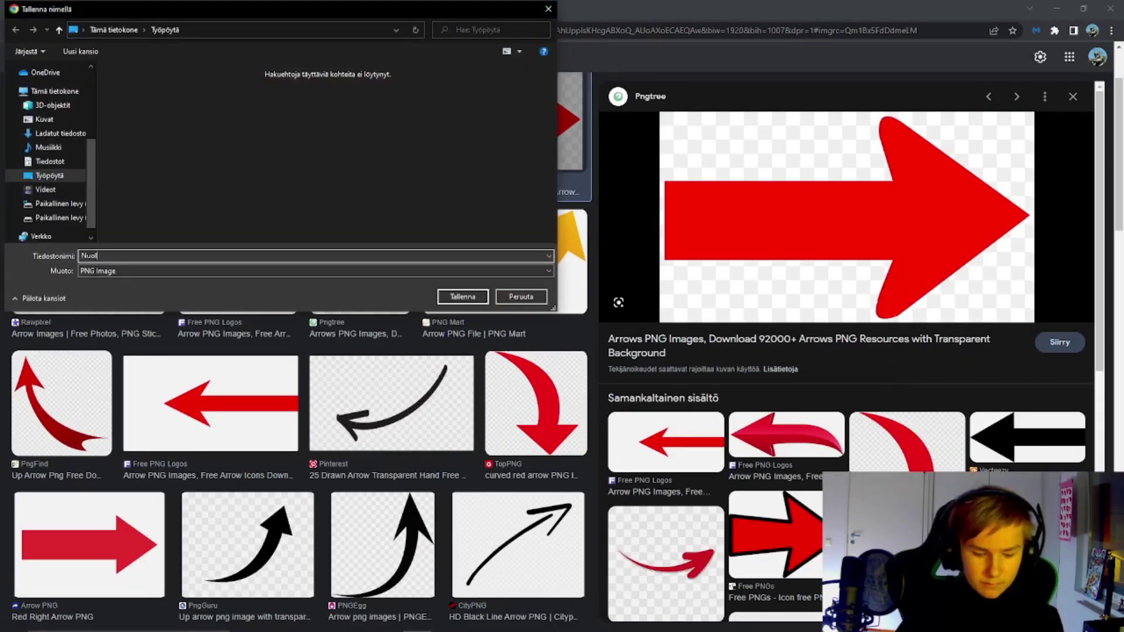
pyautogui.click(471, 297)
pyautogui.click(79, 9)
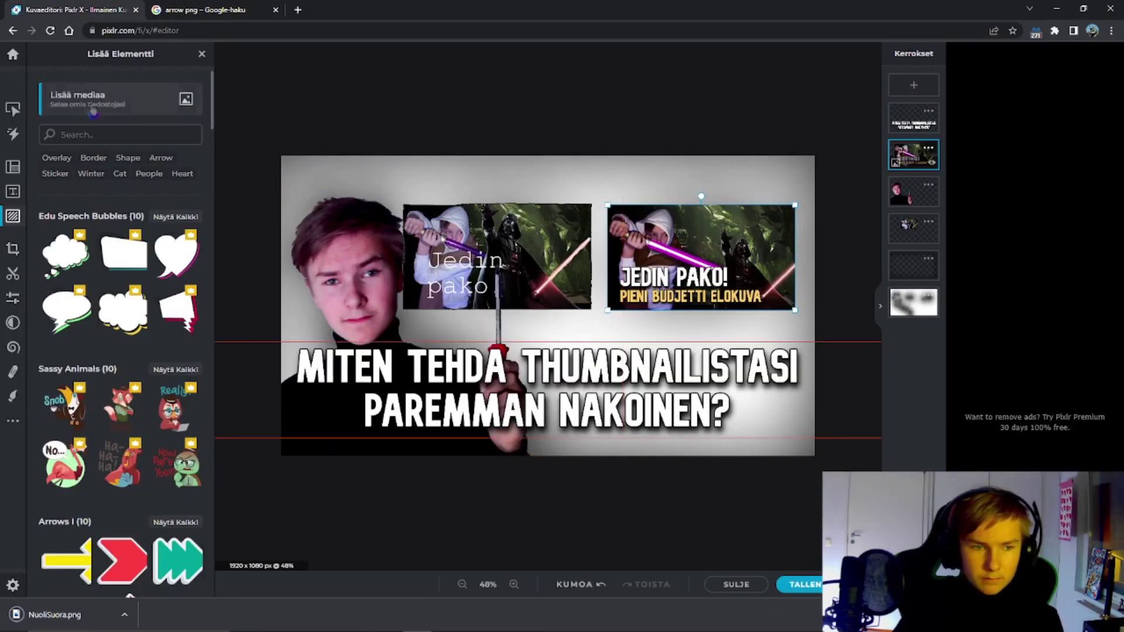
# Add the straight red arrow image NuoliSuora from the pictures folder to the composition
pyautogui.click(92, 107)
pyautogui.scroll(3, 68, 111)
pyautogui.click(51, 78)
pyautogui.scroll(-1, 149, 217)
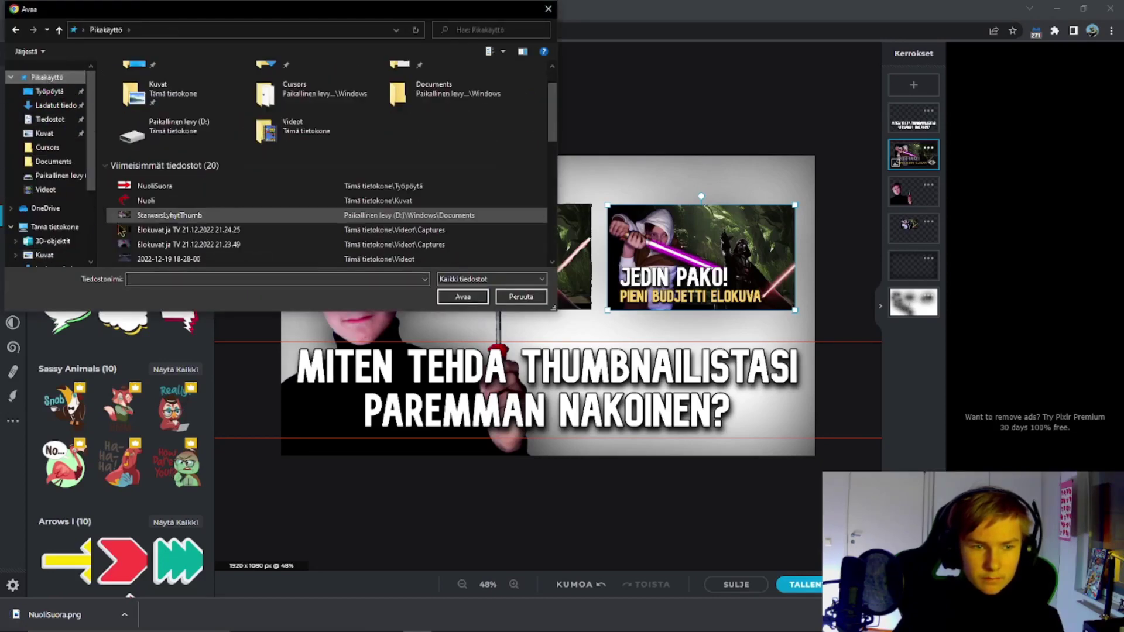
pyautogui.scroll(-1, 67, 221)
pyautogui.click(144, 189)
pyautogui.click(46, 217)
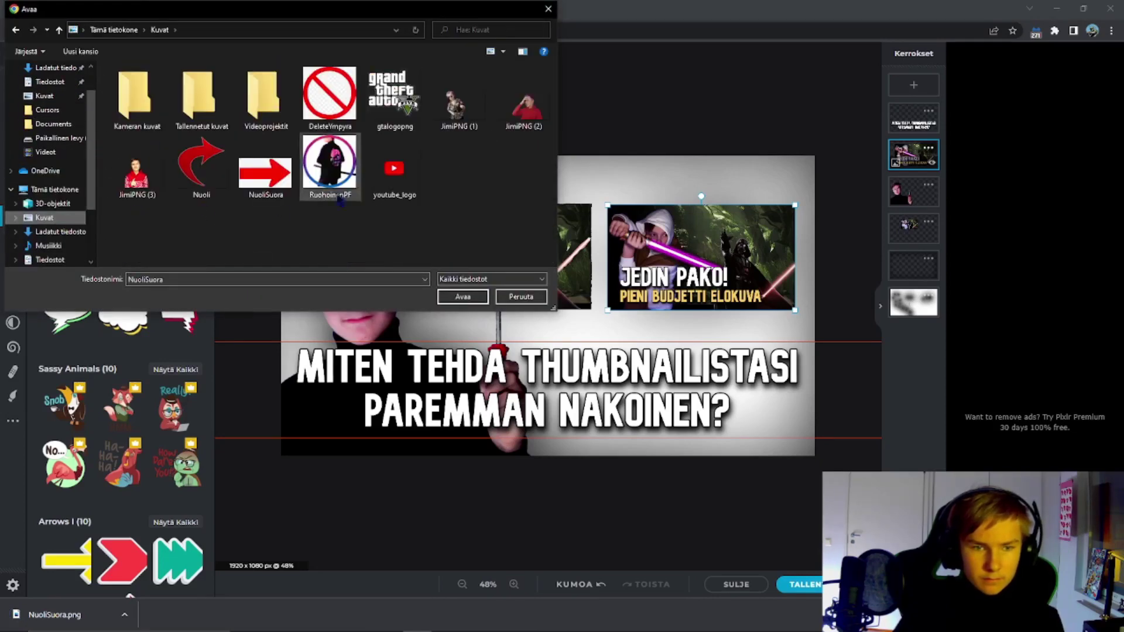
pyautogui.doubleClick(268, 179)
# Cut away the checkered background around the arrow with the Magic Cutout tool in remove mode
pyautogui.scroll(1, 505, 310)
pyautogui.moveTo(505, 311); pyautogui.dragTo(505, 273)
pyautogui.click(13, 273)
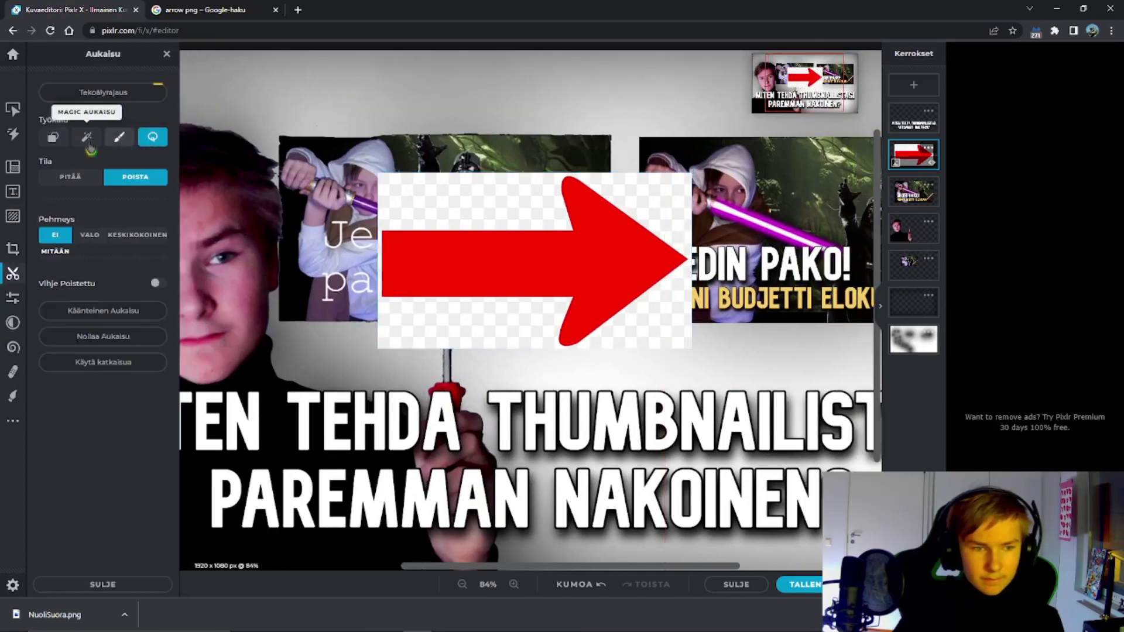
pyautogui.moveTo(76, 239); pyautogui.dragTo(85, 239)
pyautogui.click(468, 202)
pyautogui.scroll(-2, 468, 234)
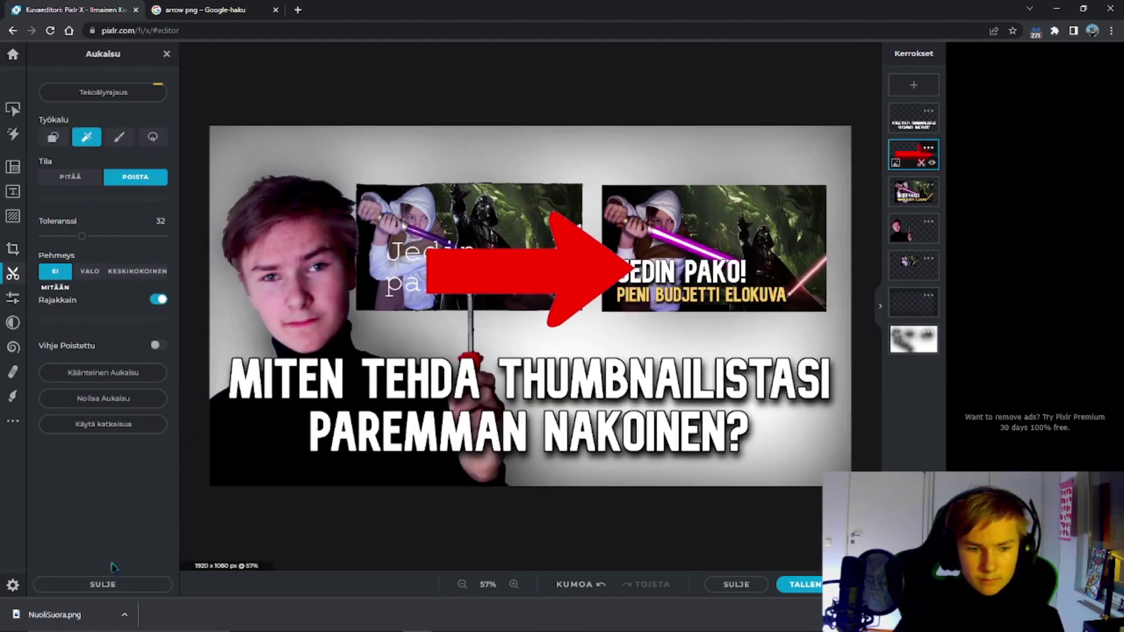
pyautogui.click(103, 584)
# Shrink the arrow and place it between the two "Jedin pako!" thumbnails, shifting the second thumbnail slightly away from the first
pyautogui.moveTo(374, 245); pyautogui.dragTo(463, 240)
pyautogui.moveTo(521, 273); pyautogui.dragTo(515, 248)
pyautogui.moveTo(649, 246); pyautogui.dragTo(736, 246)
pyautogui.moveTo(559, 241); pyautogui.dragTo(536, 240)
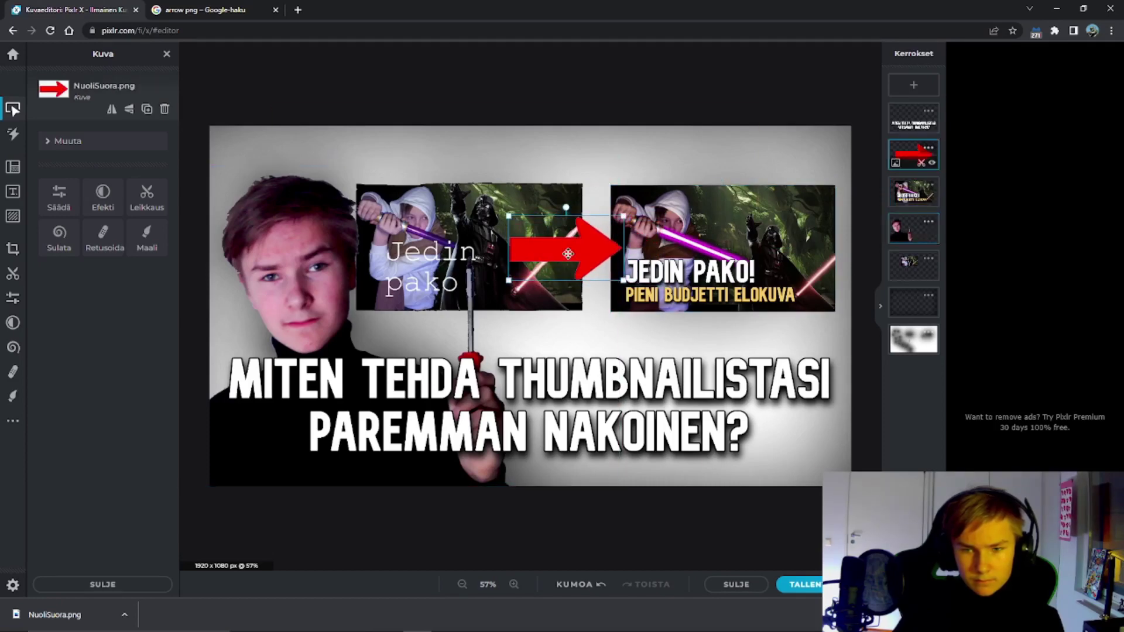
# Set a 550 px brush in black (#000000) and dab a shadow behind the arrow on the second thumbnail's layer
pyautogui.click(147, 237)
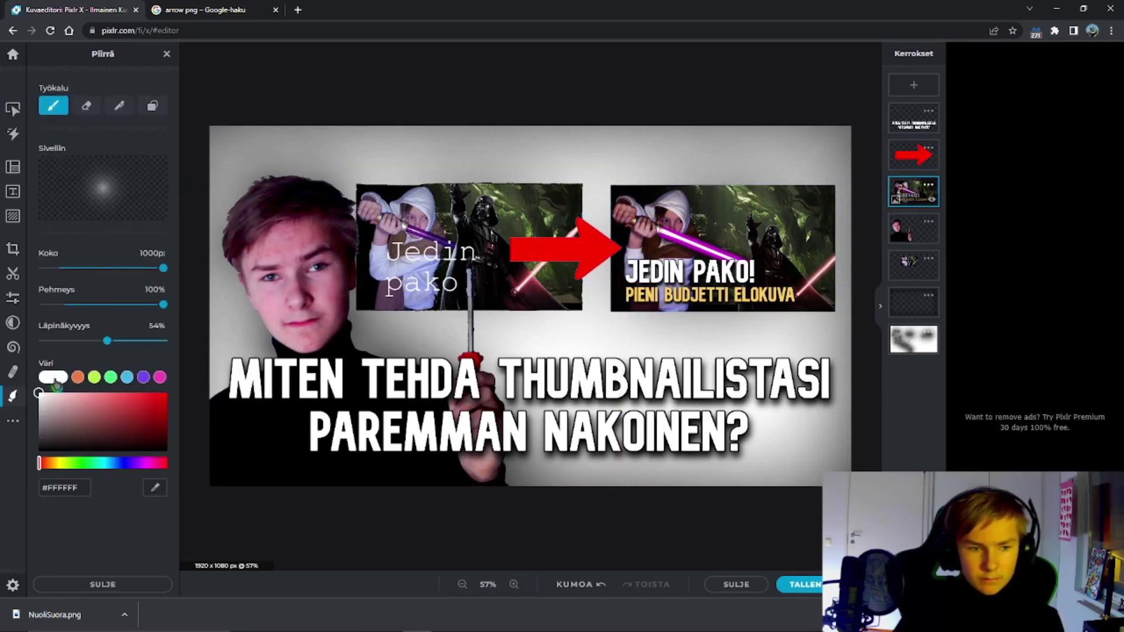
pyautogui.moveTo(139, 276); pyautogui.dragTo(127, 275)
pyautogui.click(66, 463)
pyautogui.moveTo(66, 436); pyautogui.dragTo(55, 468)
pyautogui.click(548, 246)
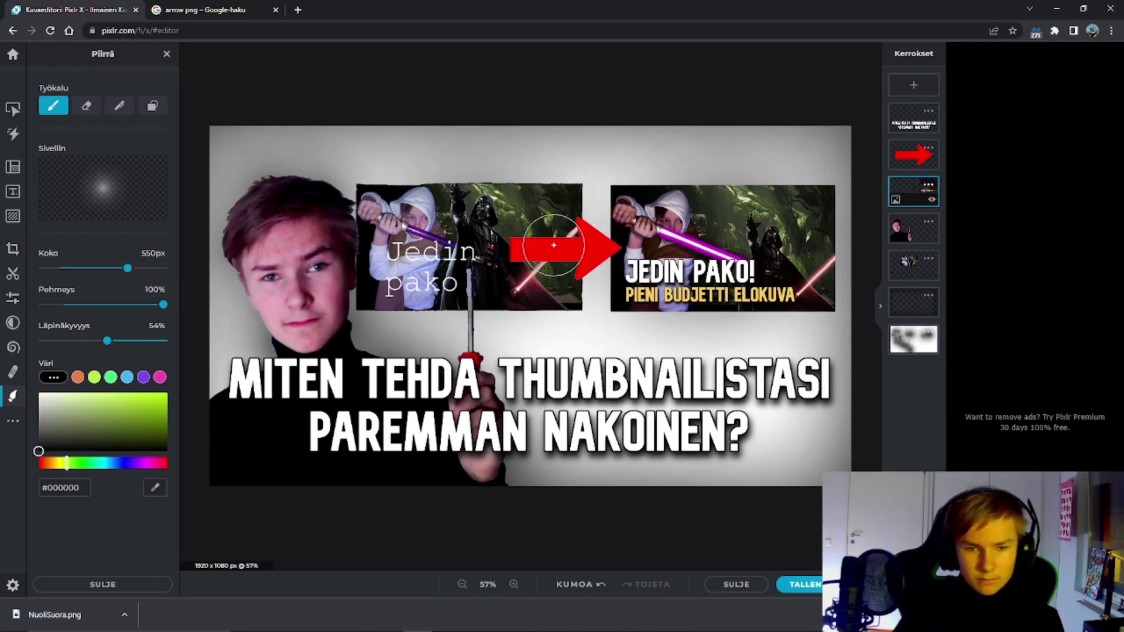
# Dab black behind the arrow on the background layer and darken the red arrow on its own layer
pyautogui.scroll(-2, 565, 237)
pyautogui.scroll(1, 673, 275)
pyautogui.click(913, 340)
pyautogui.click(570, 243)
pyautogui.scroll(-4, 721, 363)
pyautogui.scroll(3, 691, 392)
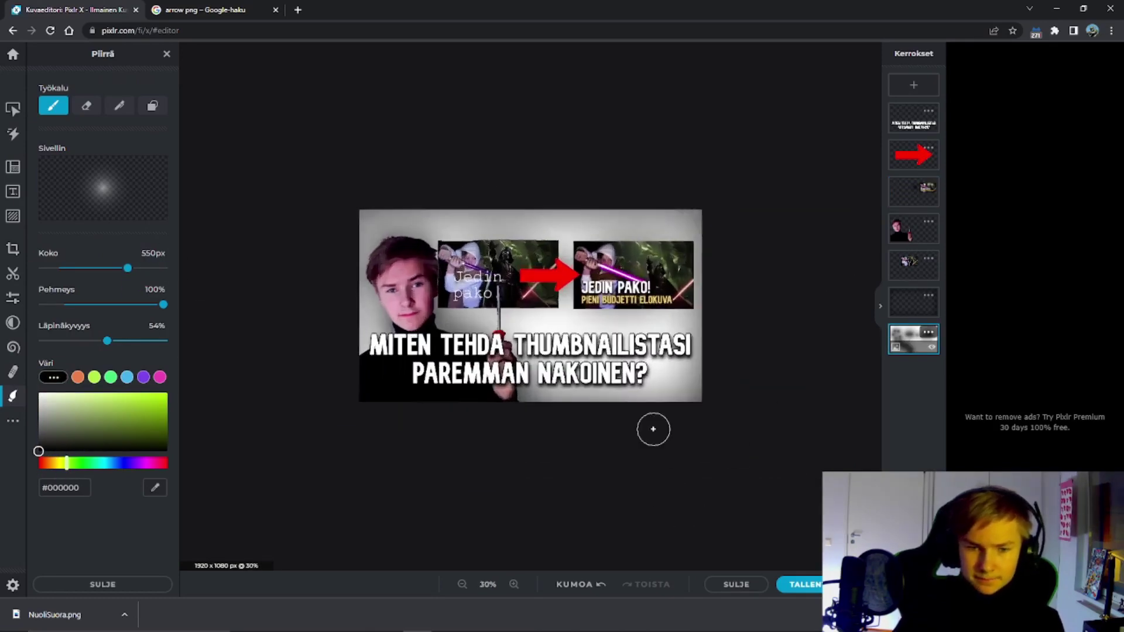
pyautogui.click(913, 155)
pyautogui.scroll(-2, 518, 225)
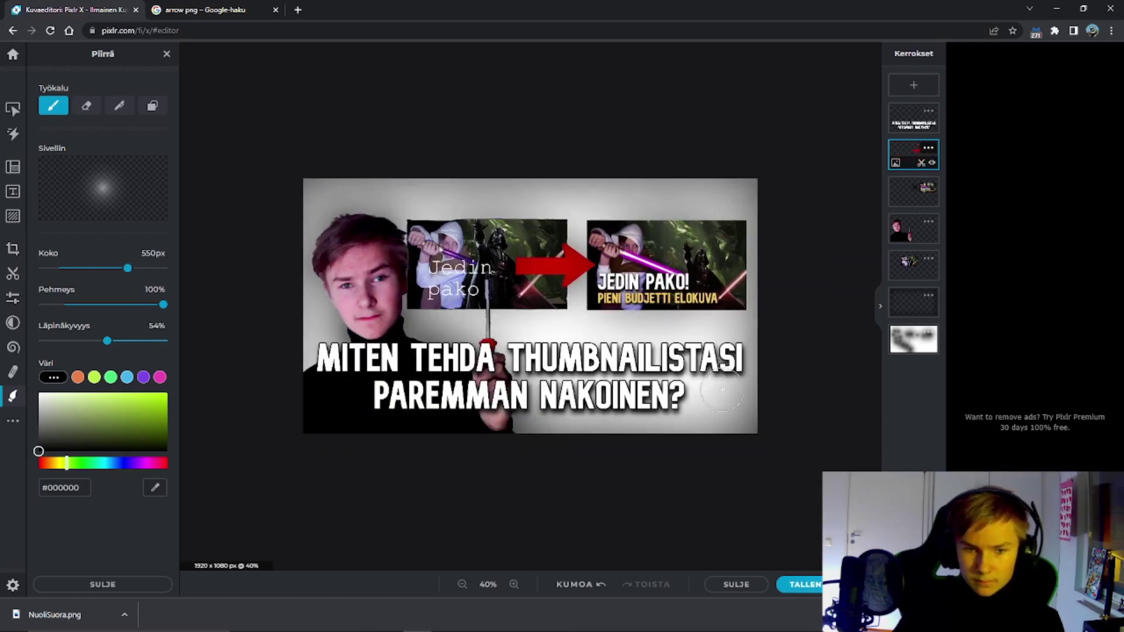
pyautogui.click(13, 108)
pyautogui.click(12, 109)
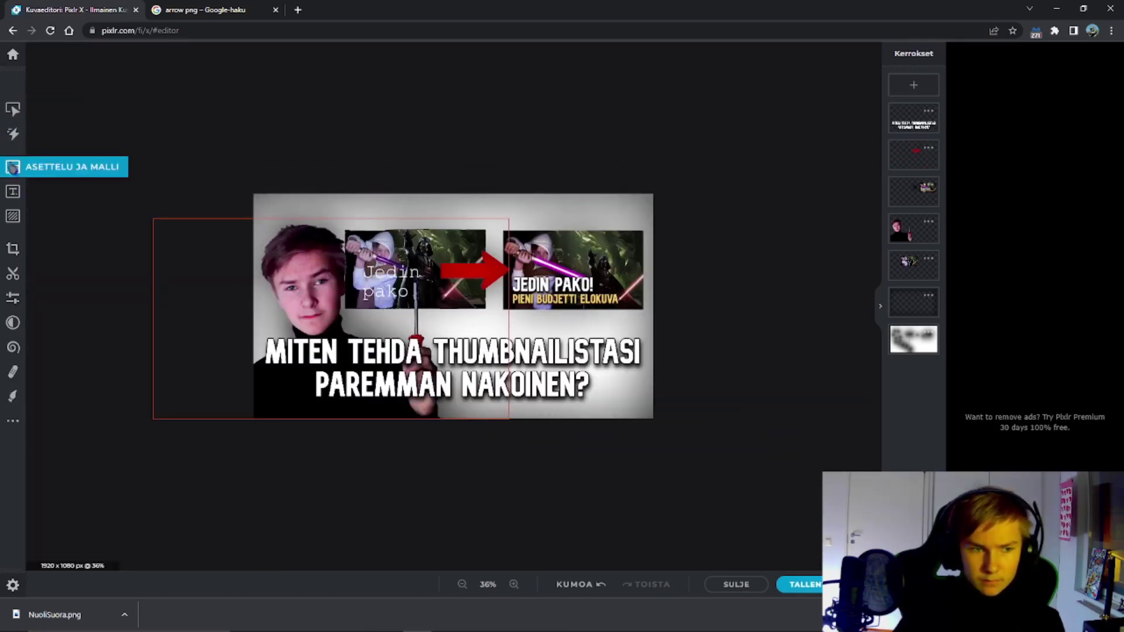
pyautogui.click(186, 236)
pyautogui.click(12, 109)
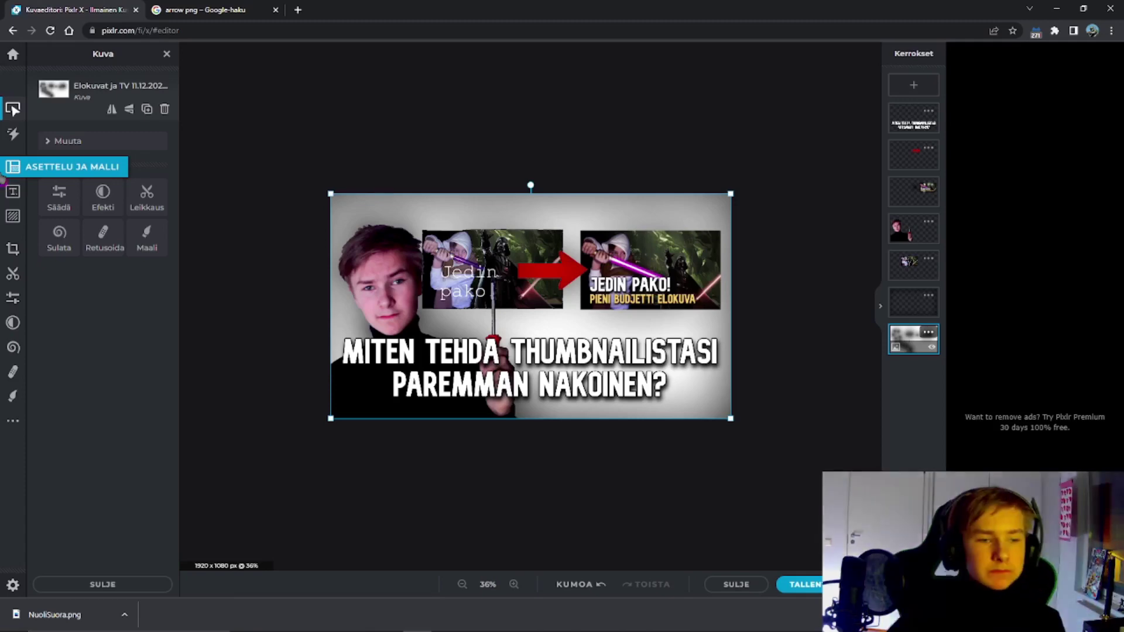
pyautogui.click(12, 192)
pyautogui.click(12, 216)
# Scale the page with all its layers to 1280 x 720 pixels
pyautogui.click(13, 167)
pyautogui.click(117, 119)
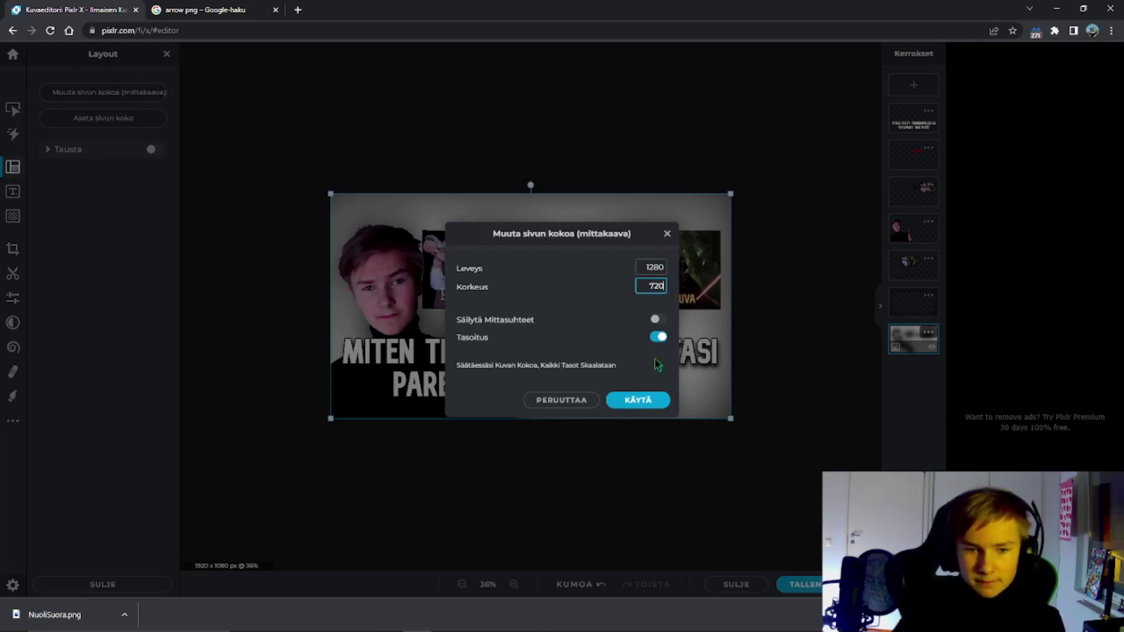
pyautogui.click(652, 400)
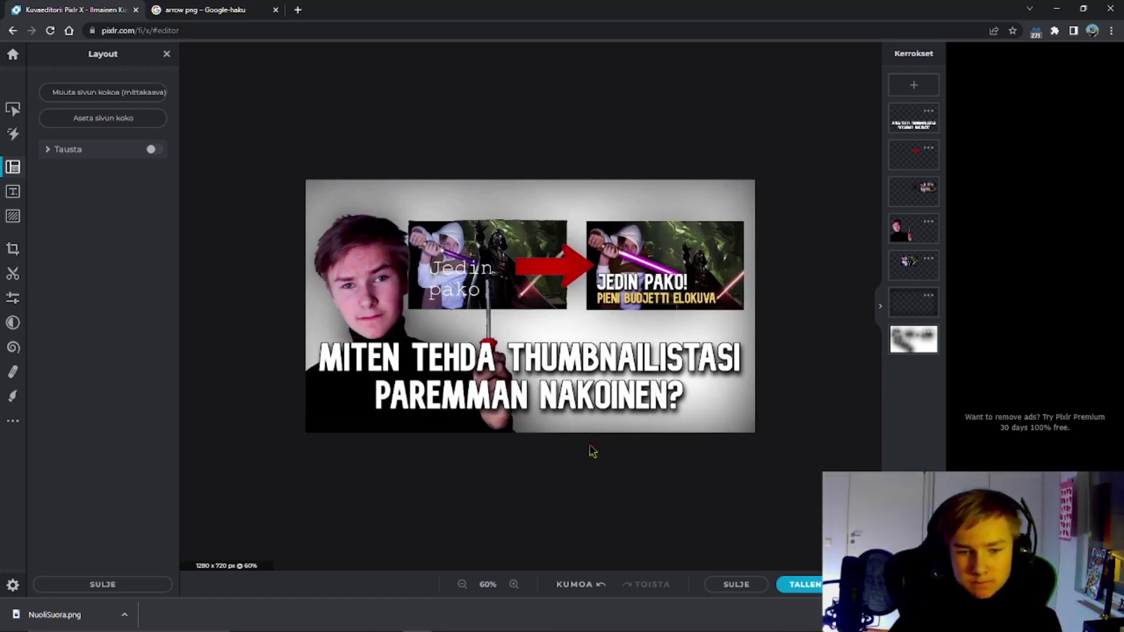
# Duplicate the title layer, replace the copy's text with ".." and move it into position as umlaut dots over the title
pyautogui.click(929, 110)
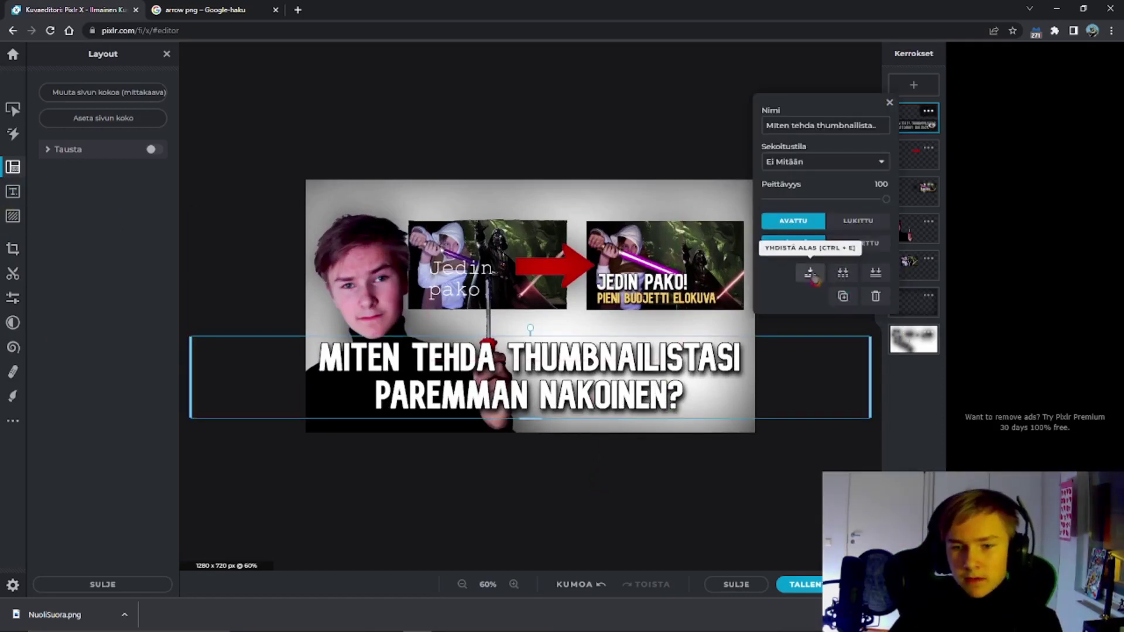
pyautogui.click(811, 274)
pyautogui.click(13, 110)
pyautogui.moveTo(140, 227); pyautogui.dragTo(43, 197)
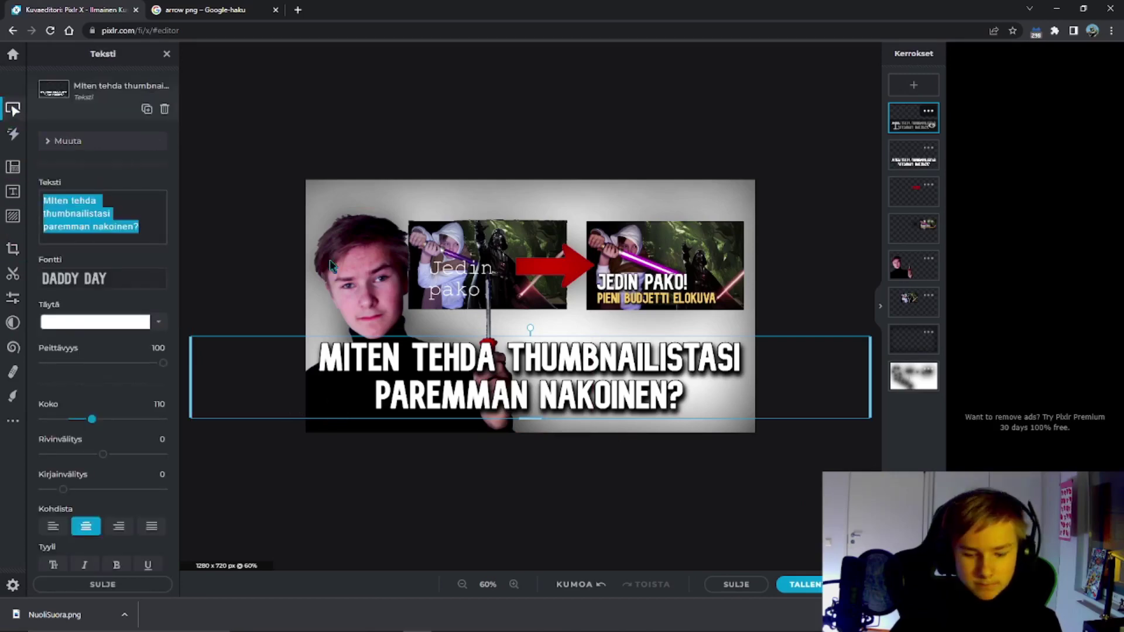
pyautogui.press('BackSpace')
pyautogui.write('..')
pyautogui.moveTo(528, 364); pyautogui.dragTo(603, 370)
# Duplicate the dots layer twice and place the dots over the title letters so it reads "TEHDÄ" and "NÄKÖINEN"
pyautogui.click(929, 111)
pyautogui.click(841, 296)
pyautogui.click(928, 111)
pyautogui.click(842, 296)
pyautogui.click(728, 493)
pyautogui.scroll(-3, 728, 493)
pyautogui.scroll(1, 724, 489)
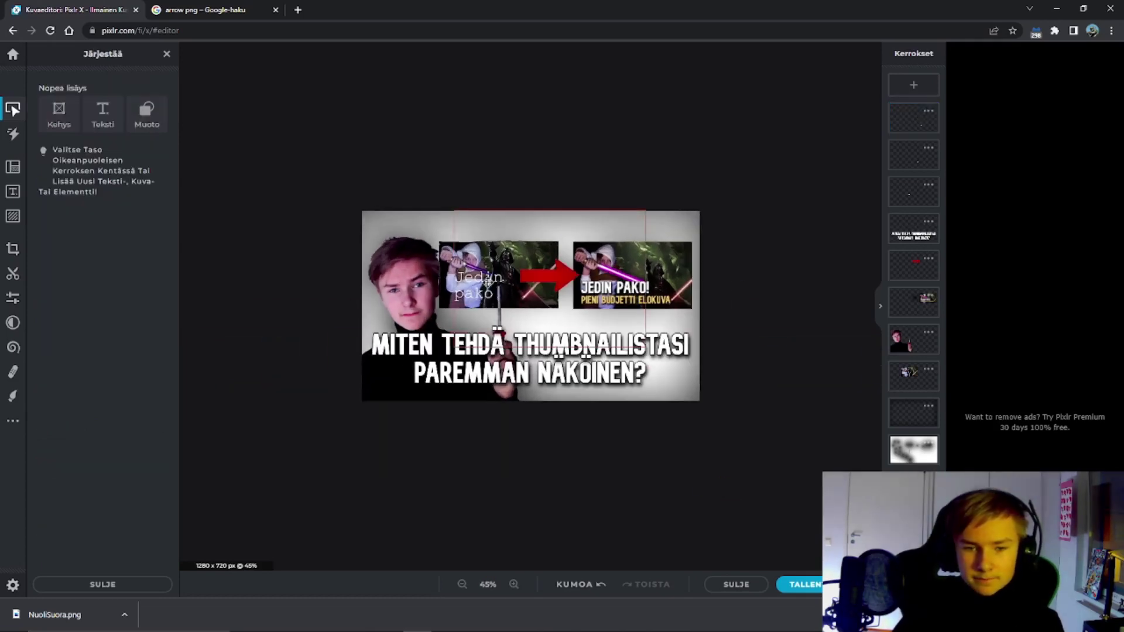
pyautogui.scroll(1, 351, 183)
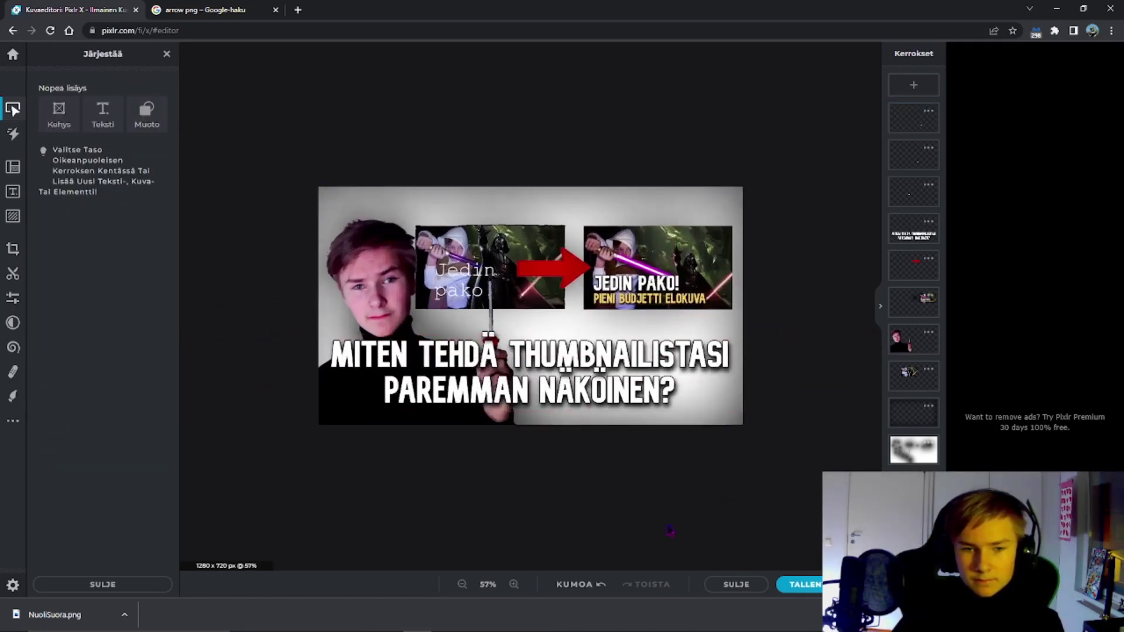
pyautogui.scroll(-3, 670, 531)
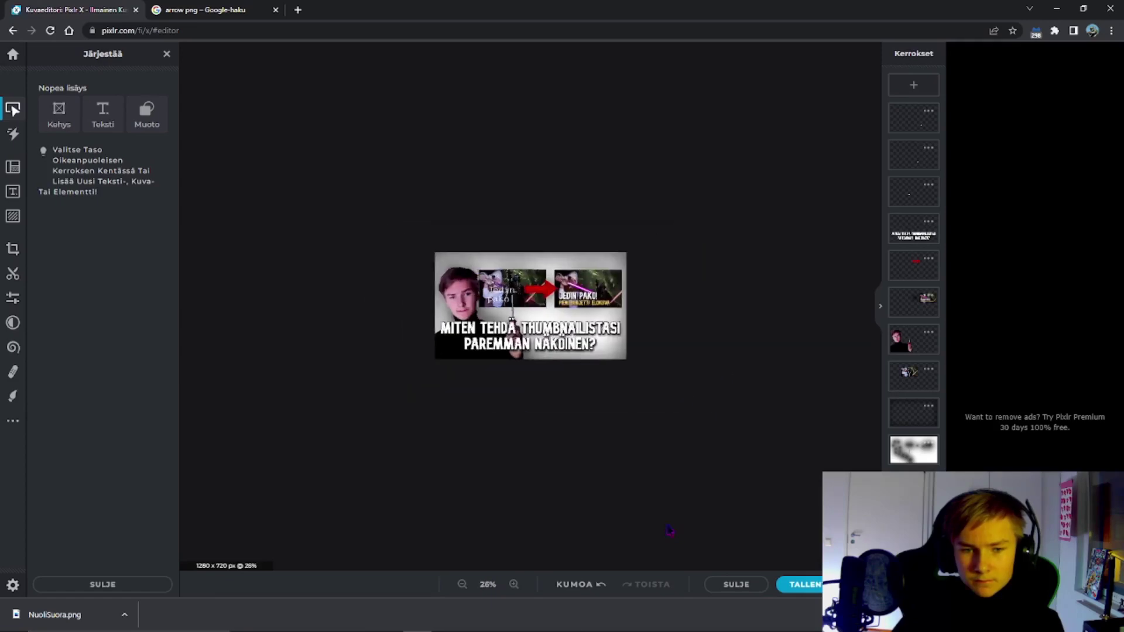
pyautogui.scroll(2, 670, 531)
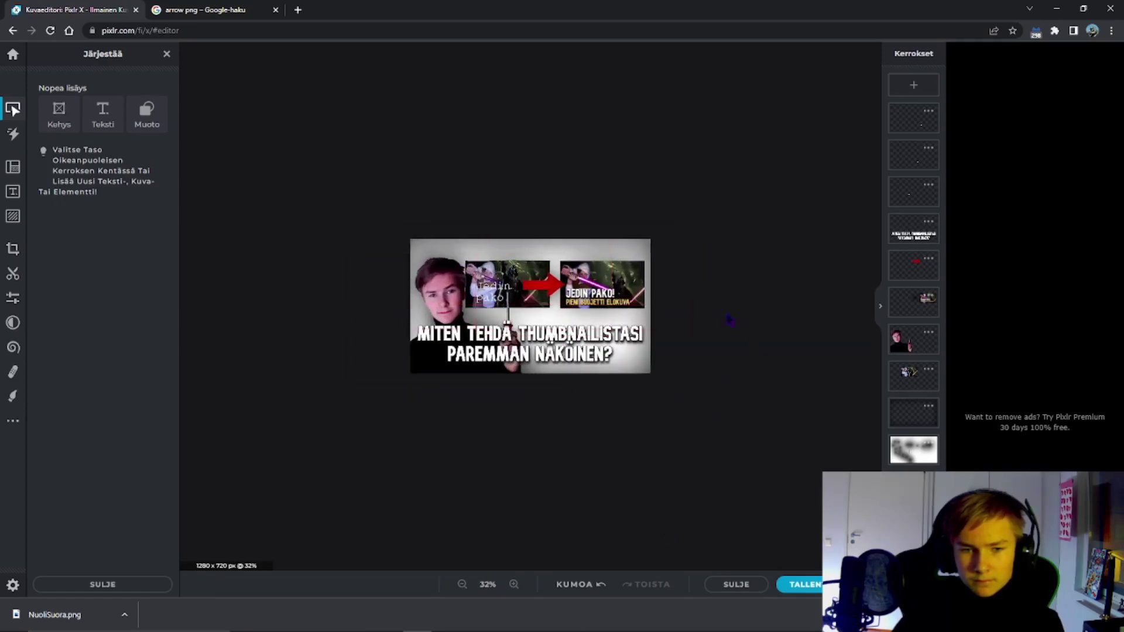